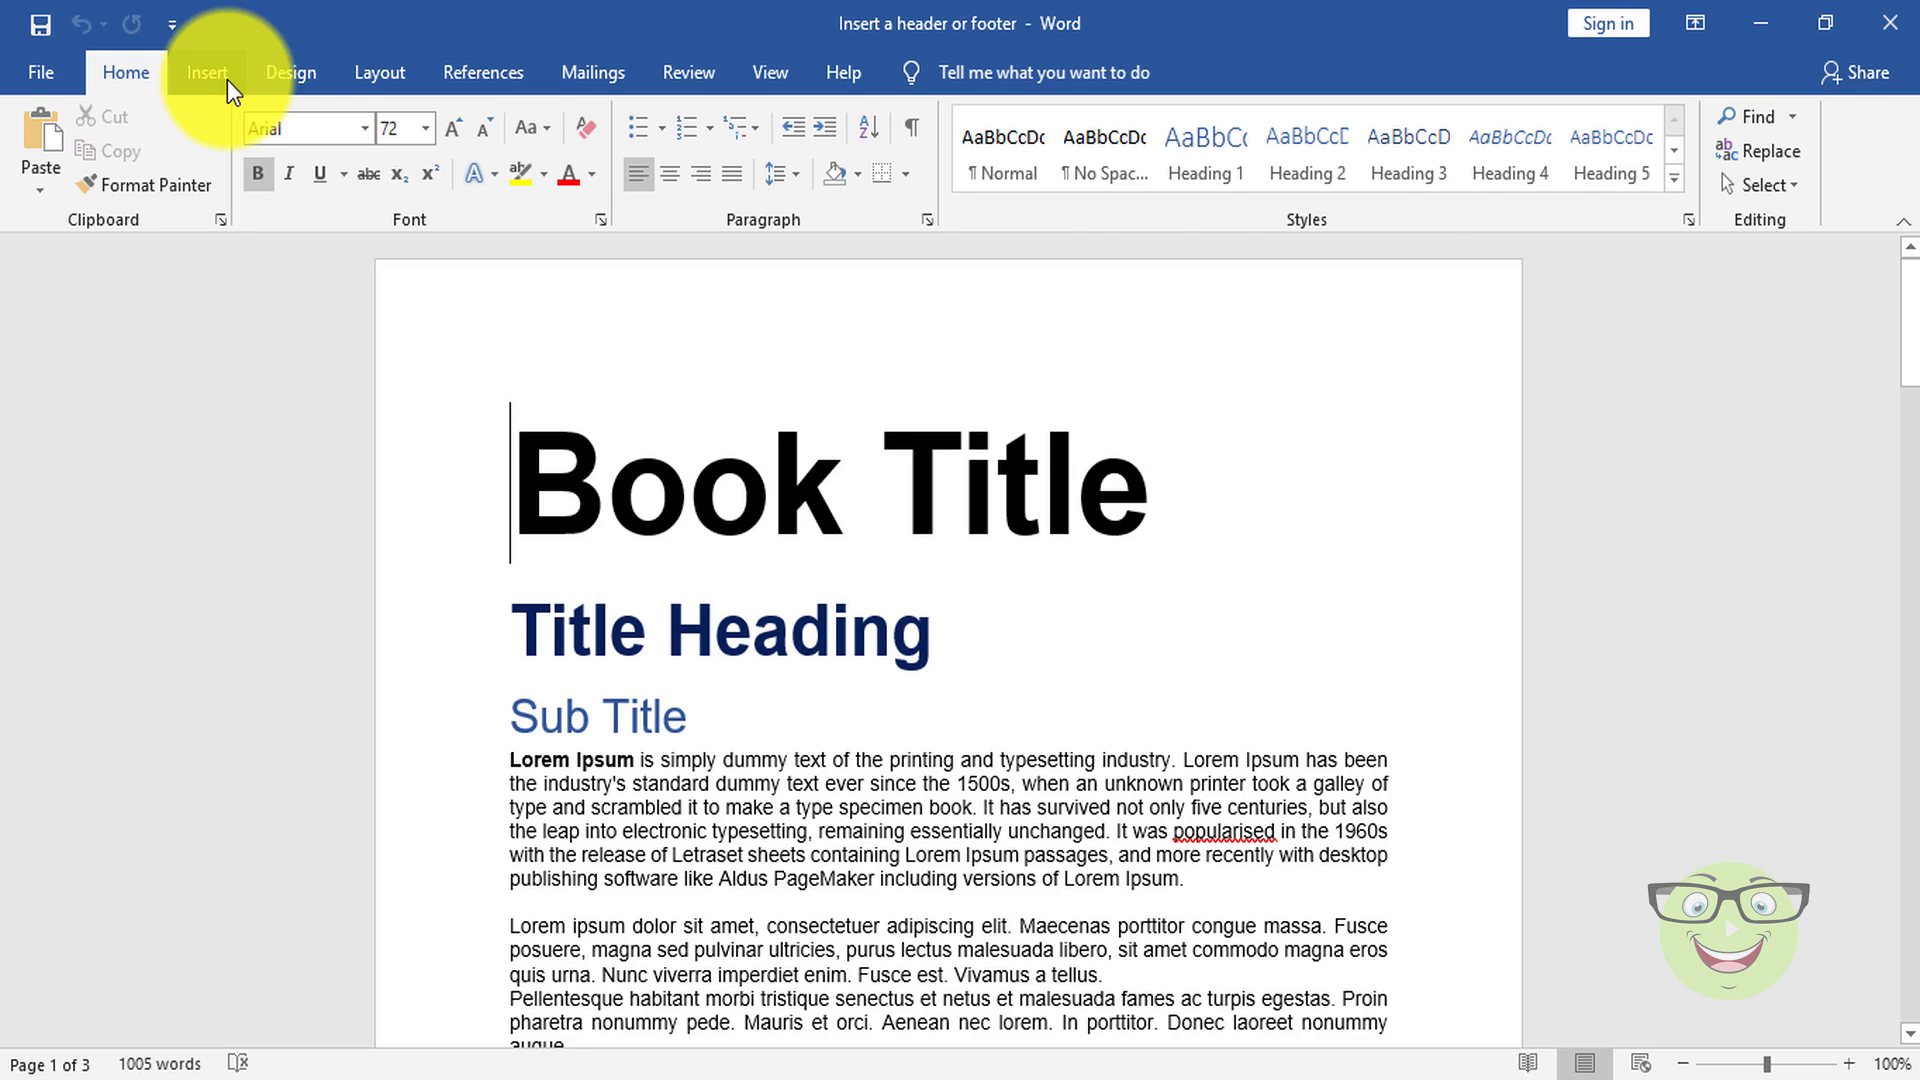
Step: Insert the built-in Motion (Even Page) header into the document
click(210, 74)
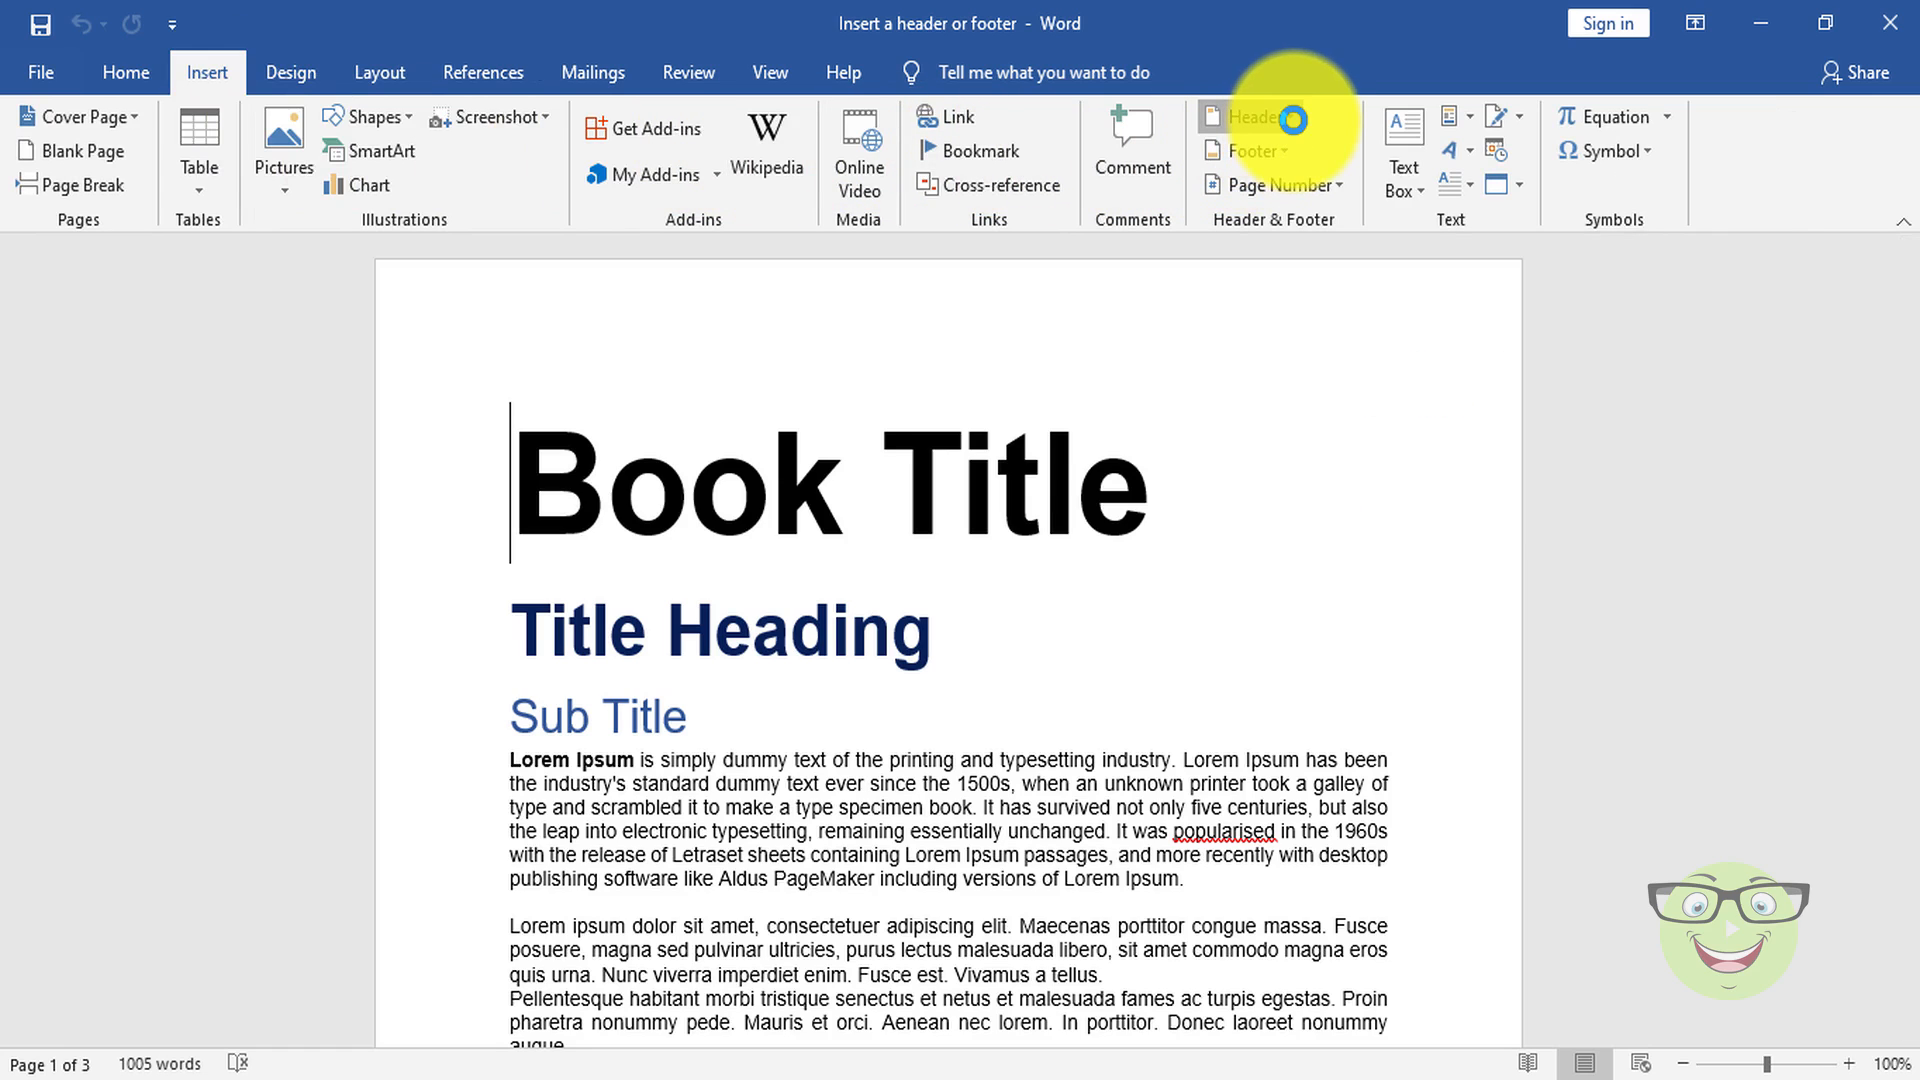
click(1293, 119)
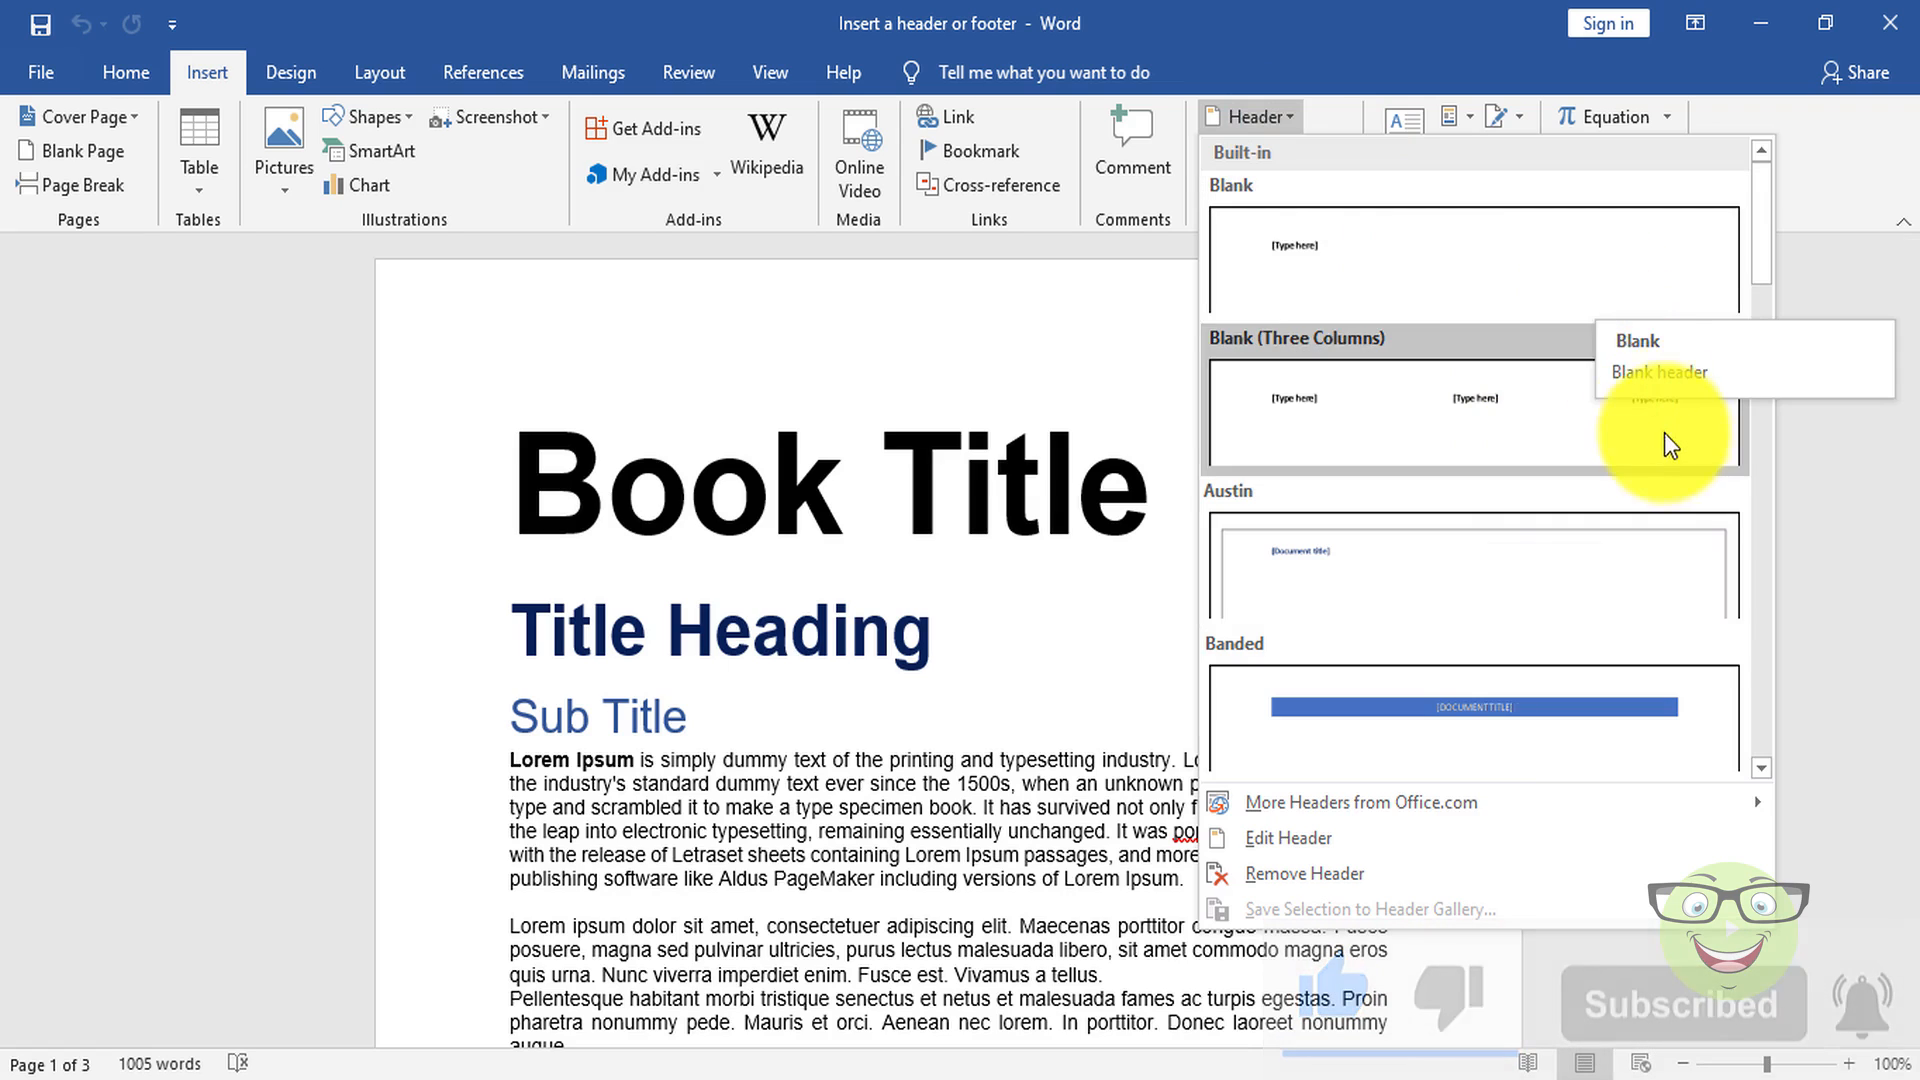
scroll(1669, 445, down, 3)
scroll(1678, 460, down, 6)
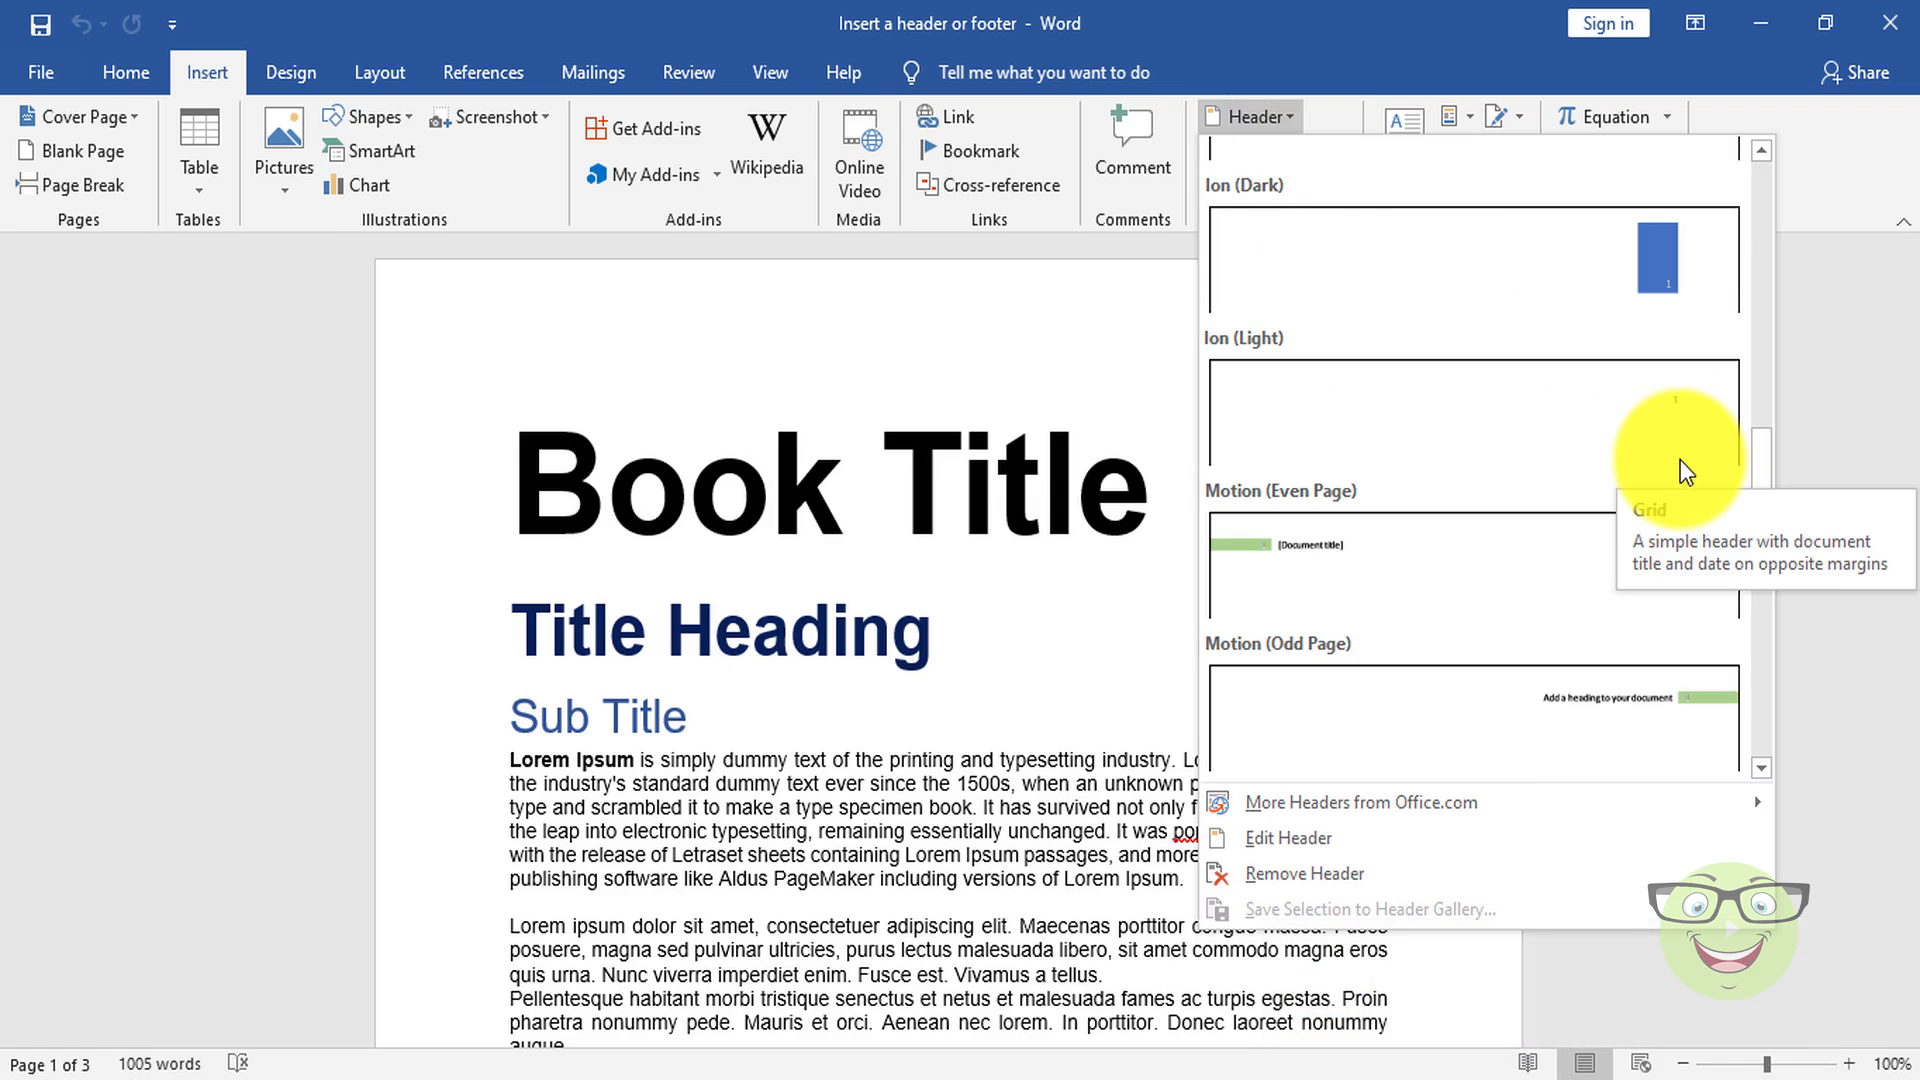
click(1580, 579)
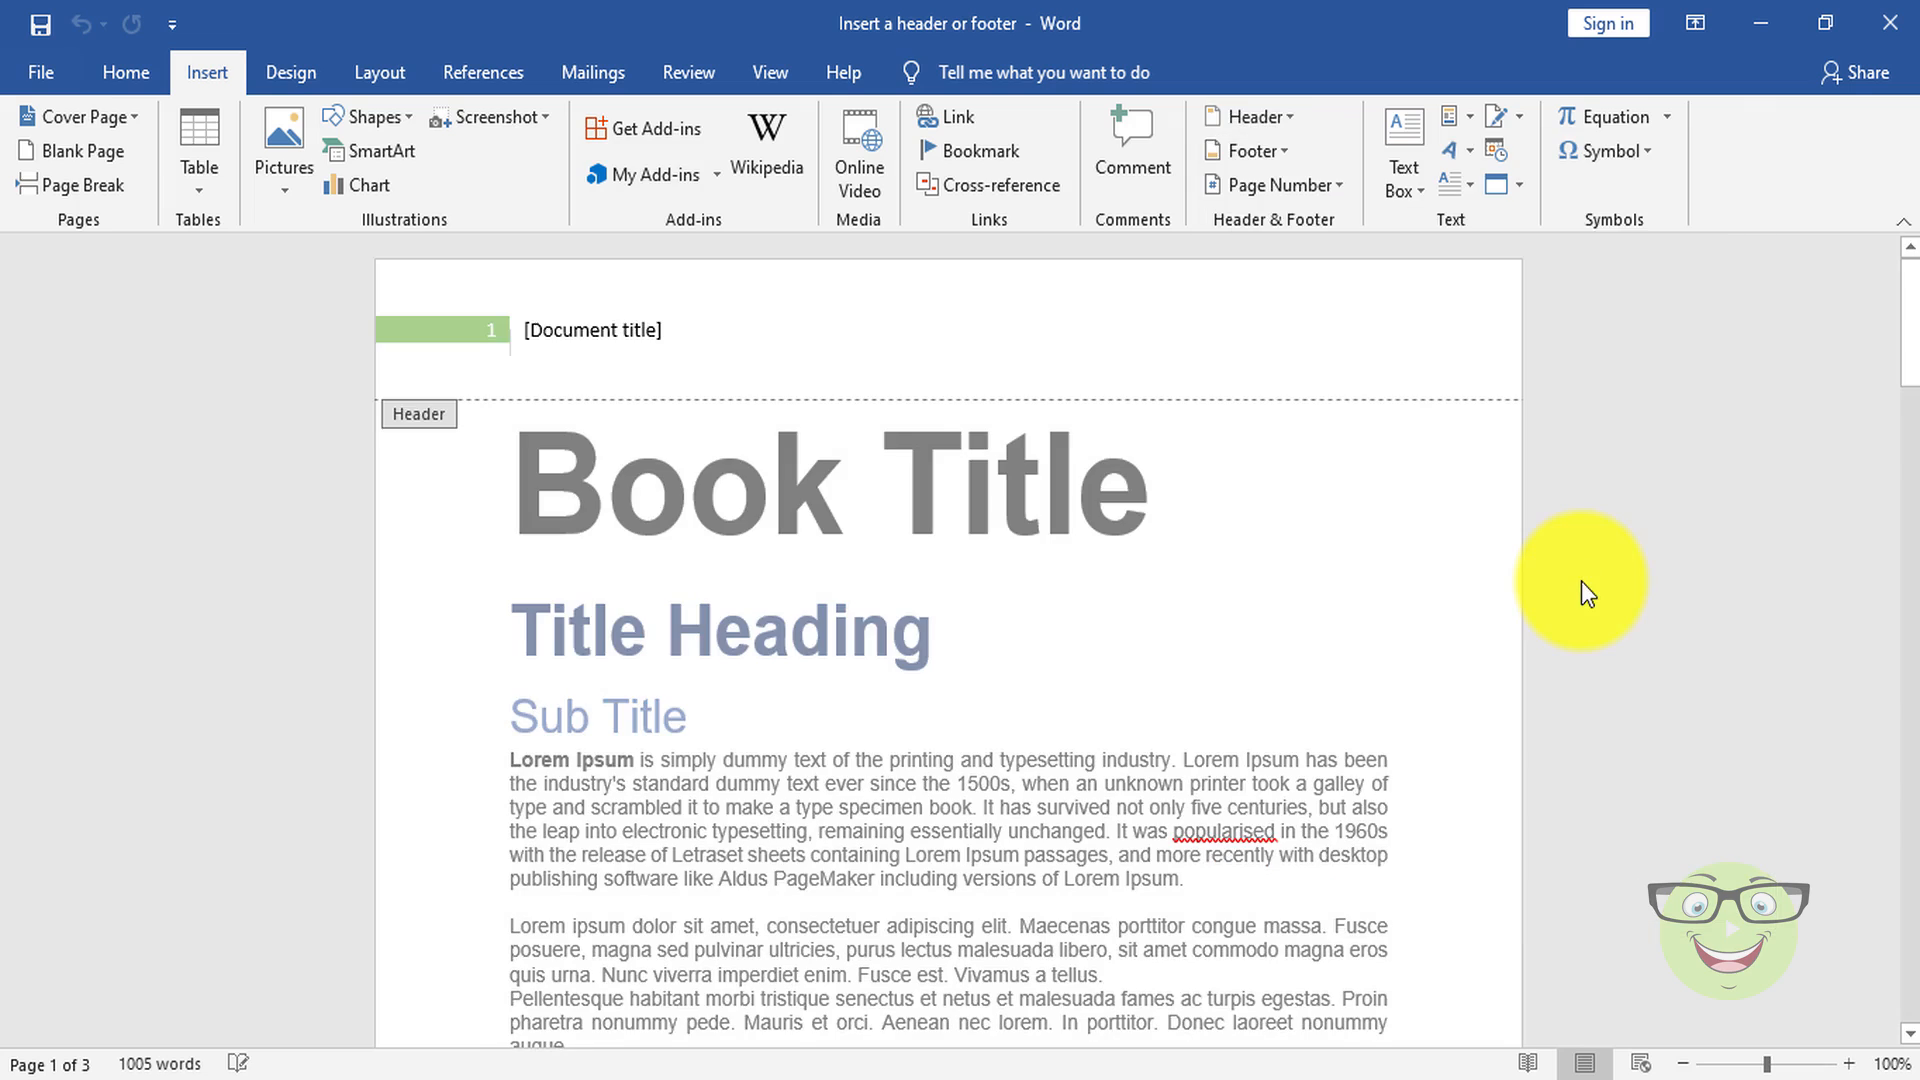
Step: Enter "Children Book" as the document title in the header and return to the body text
click(655, 331)
text(Children Book)
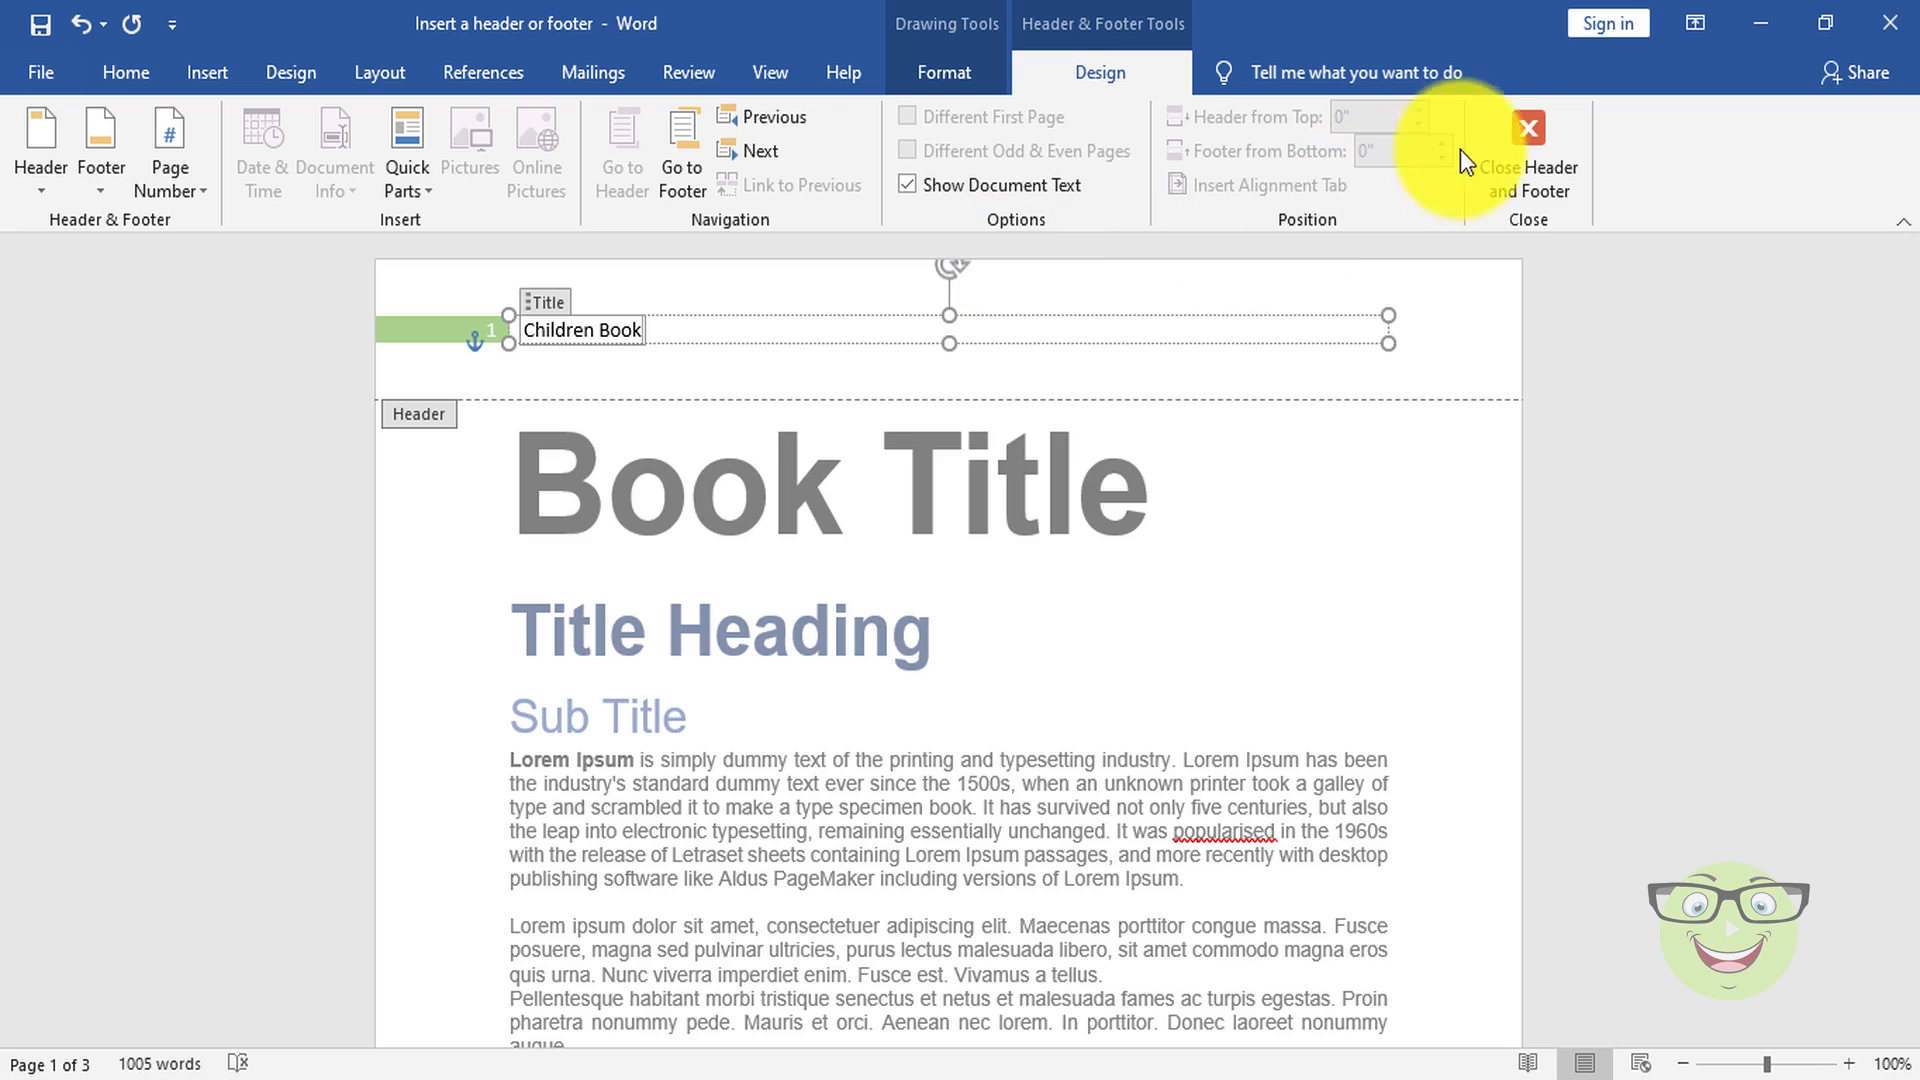
click(1508, 142)
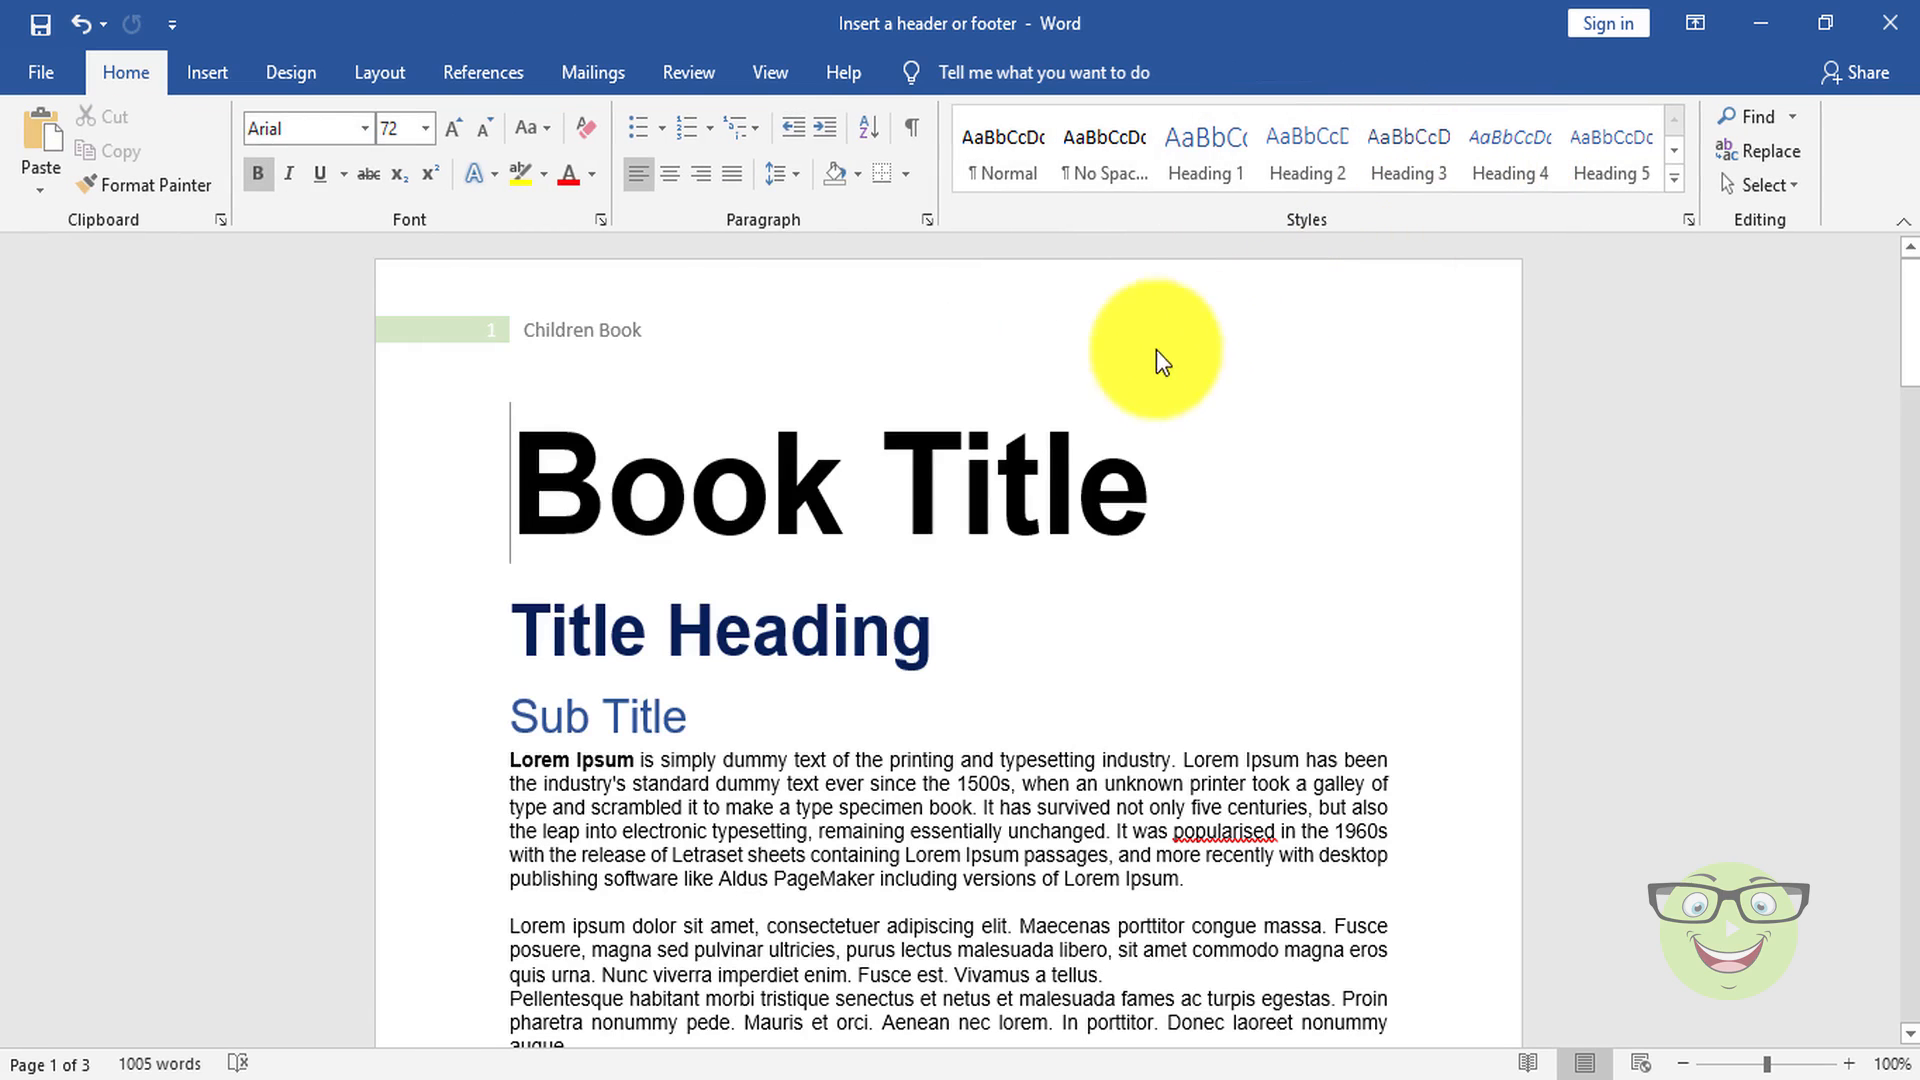
Step: Insert the built-in Motion (Odd Page) footer into the document
click(226, 82)
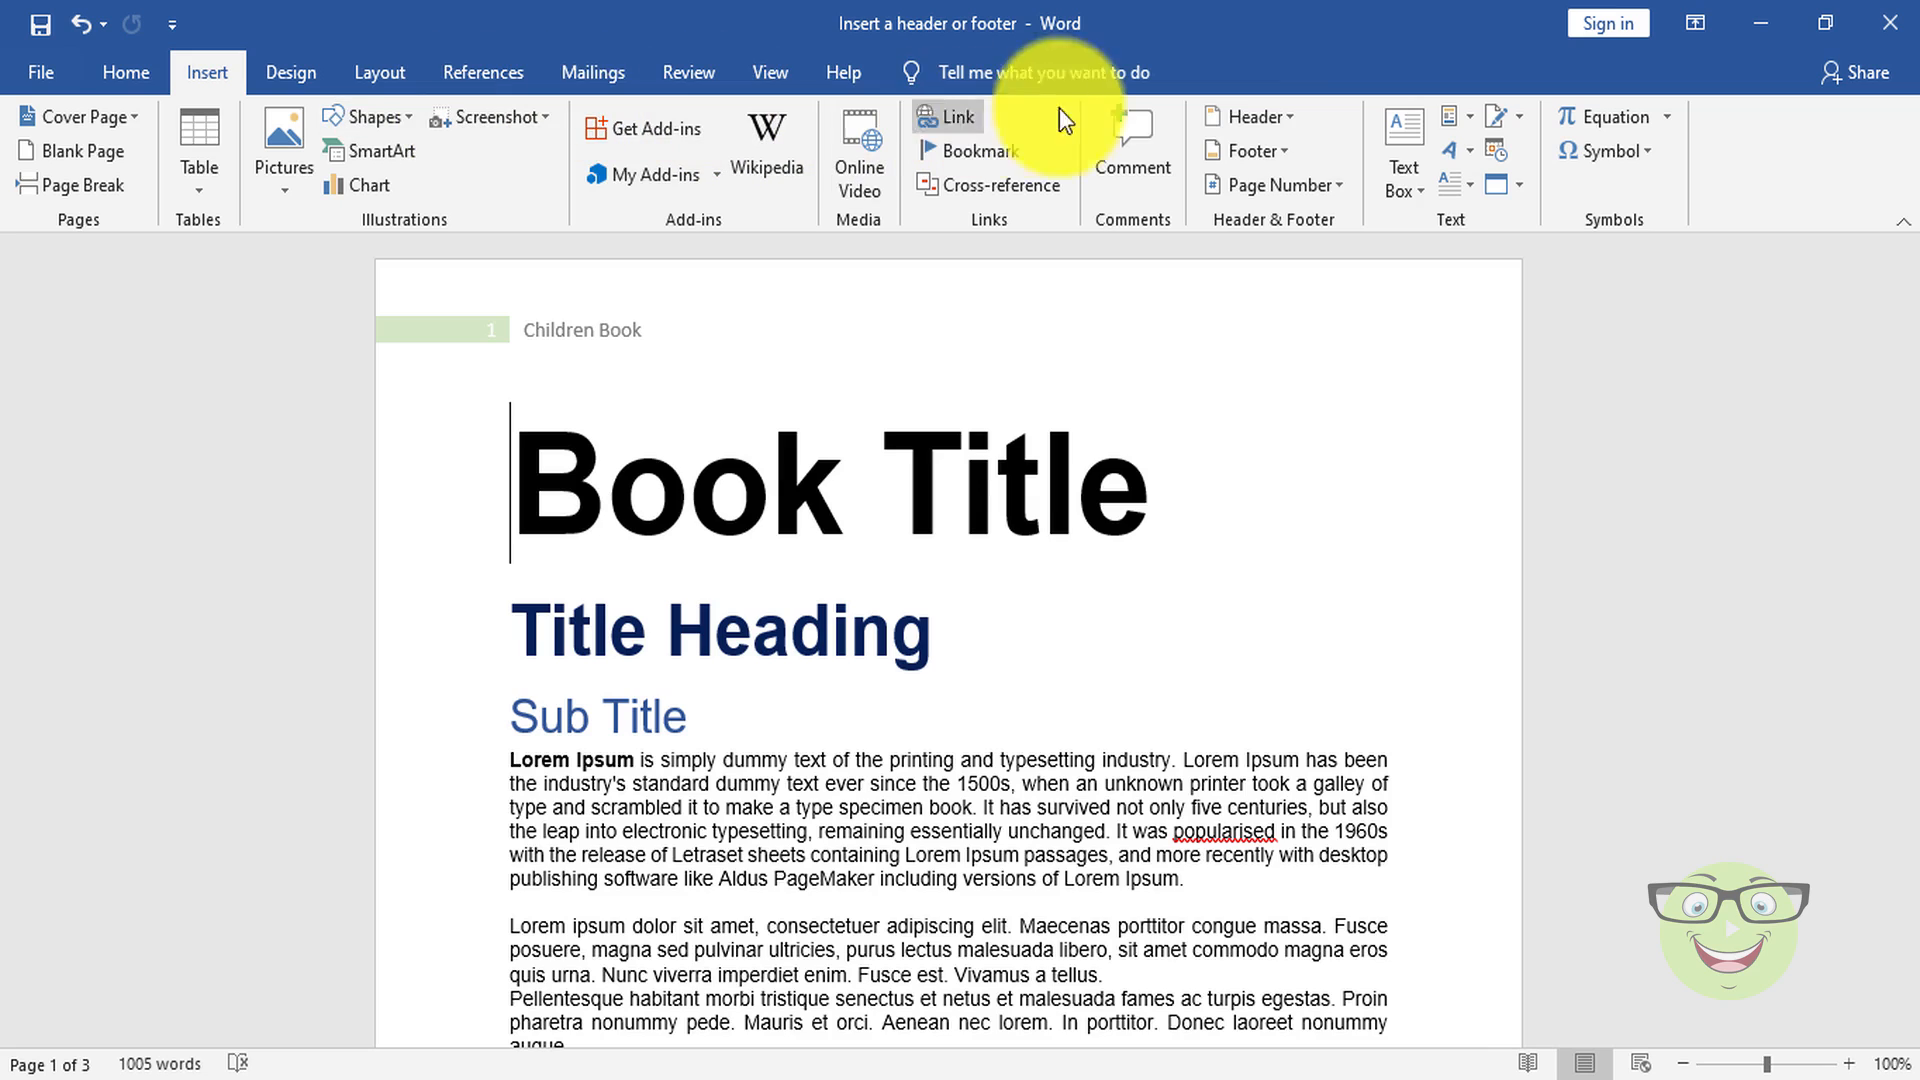
click(1289, 158)
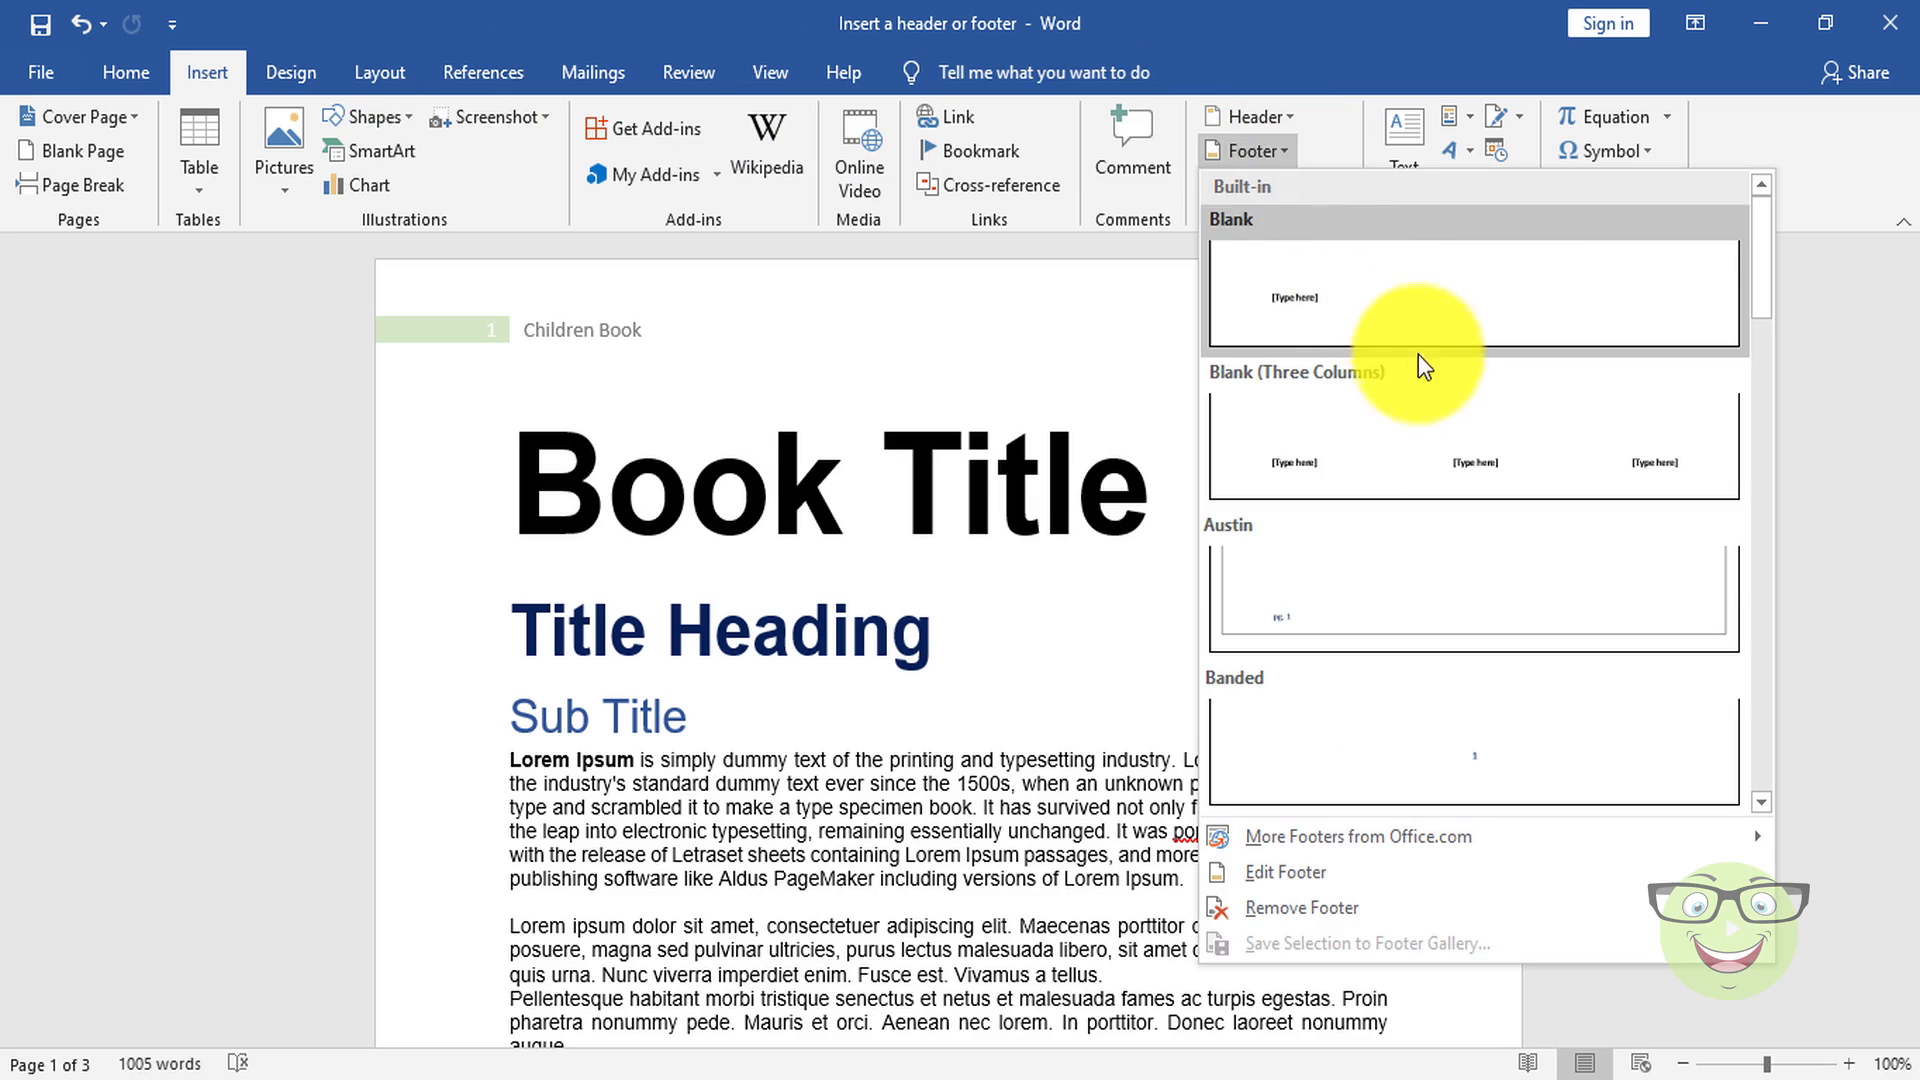
scroll(1484, 604, down, 3)
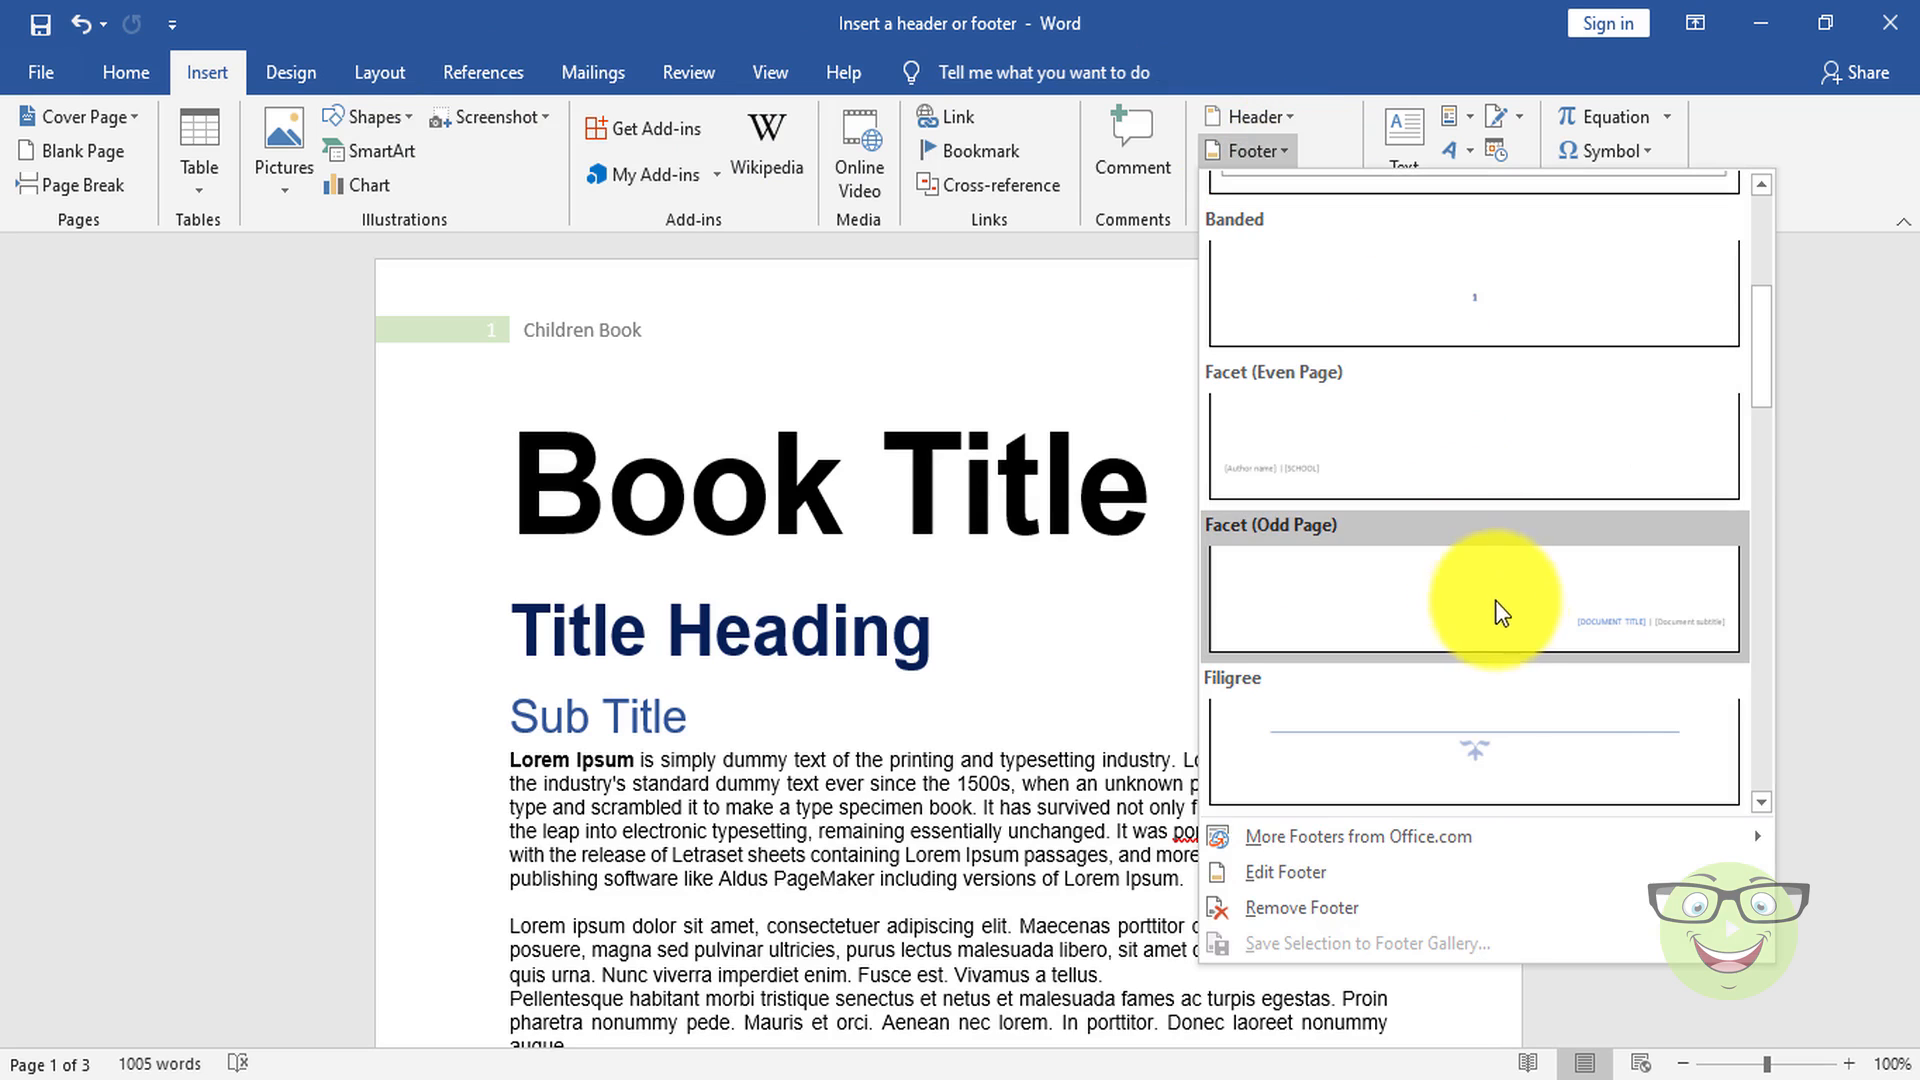
scroll(1496, 600, down, 3)
scroll(1511, 617, down, 3)
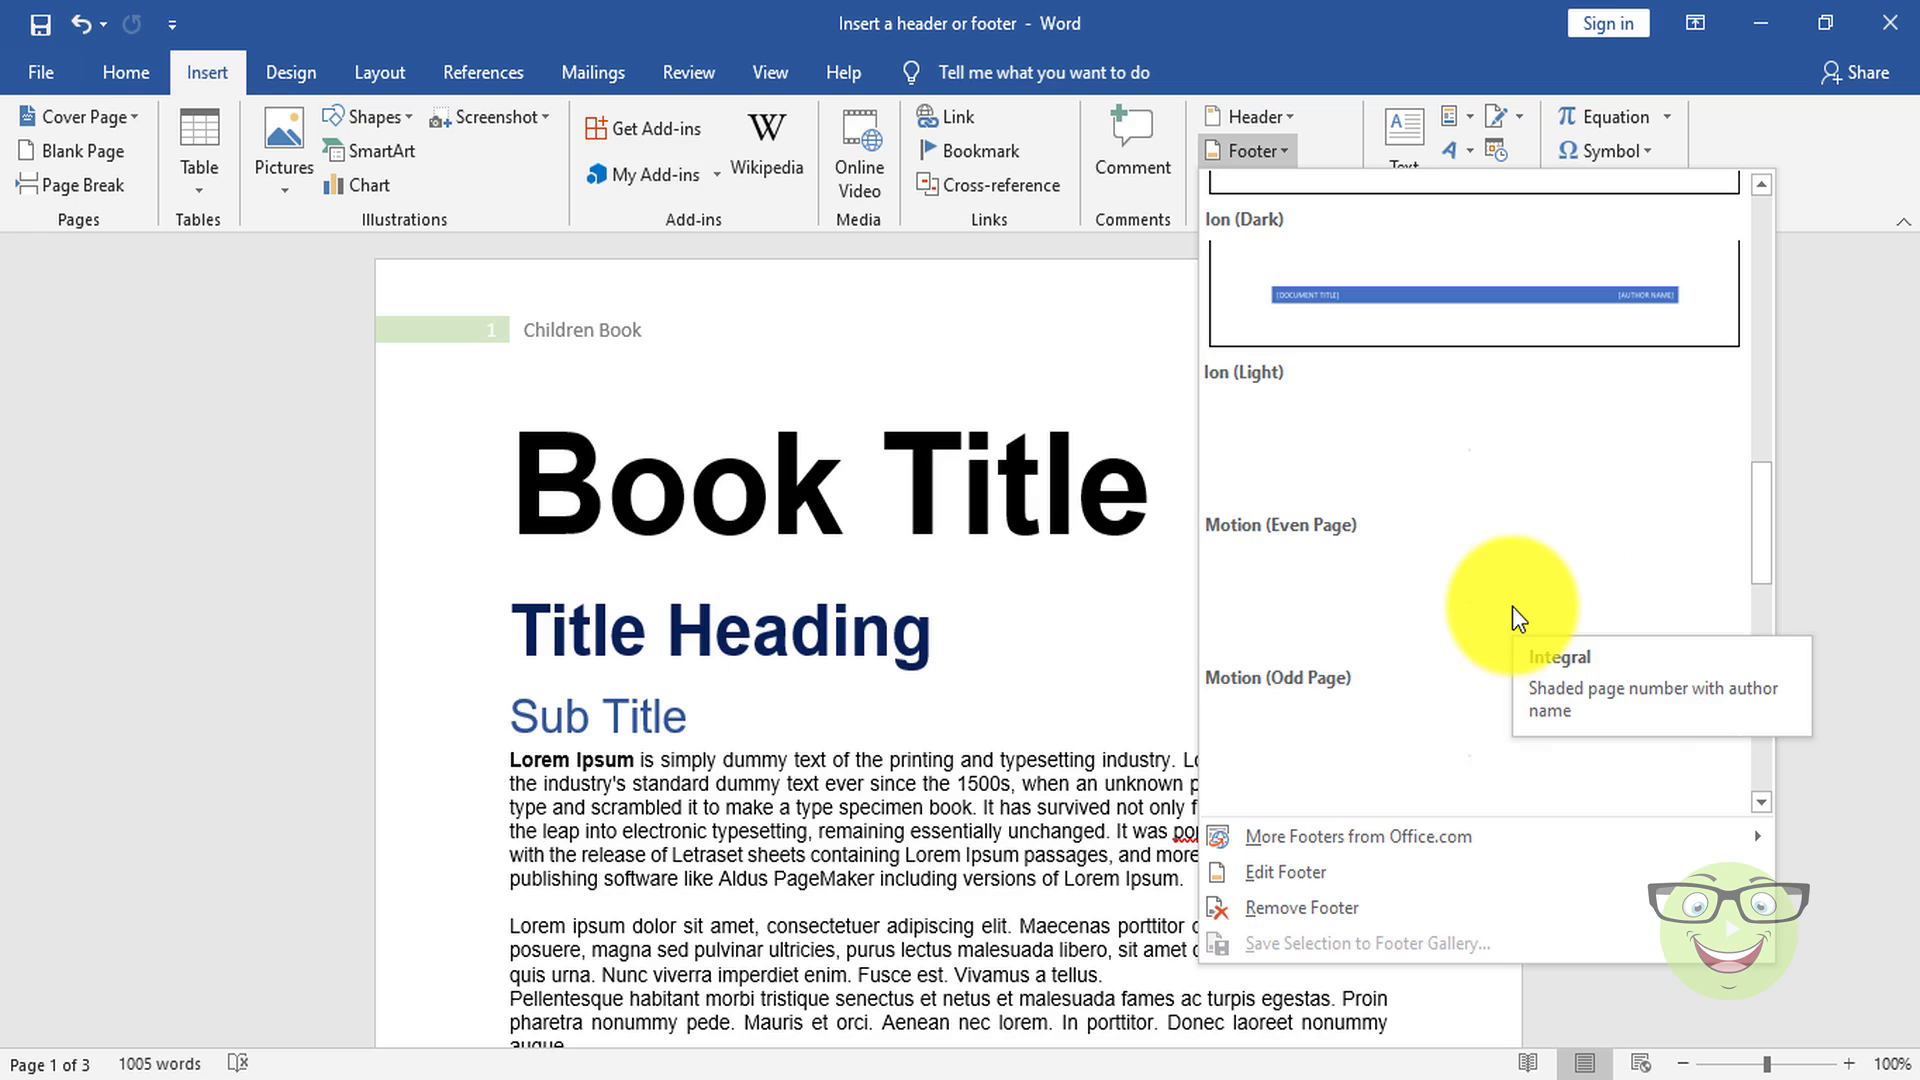
click(1665, 759)
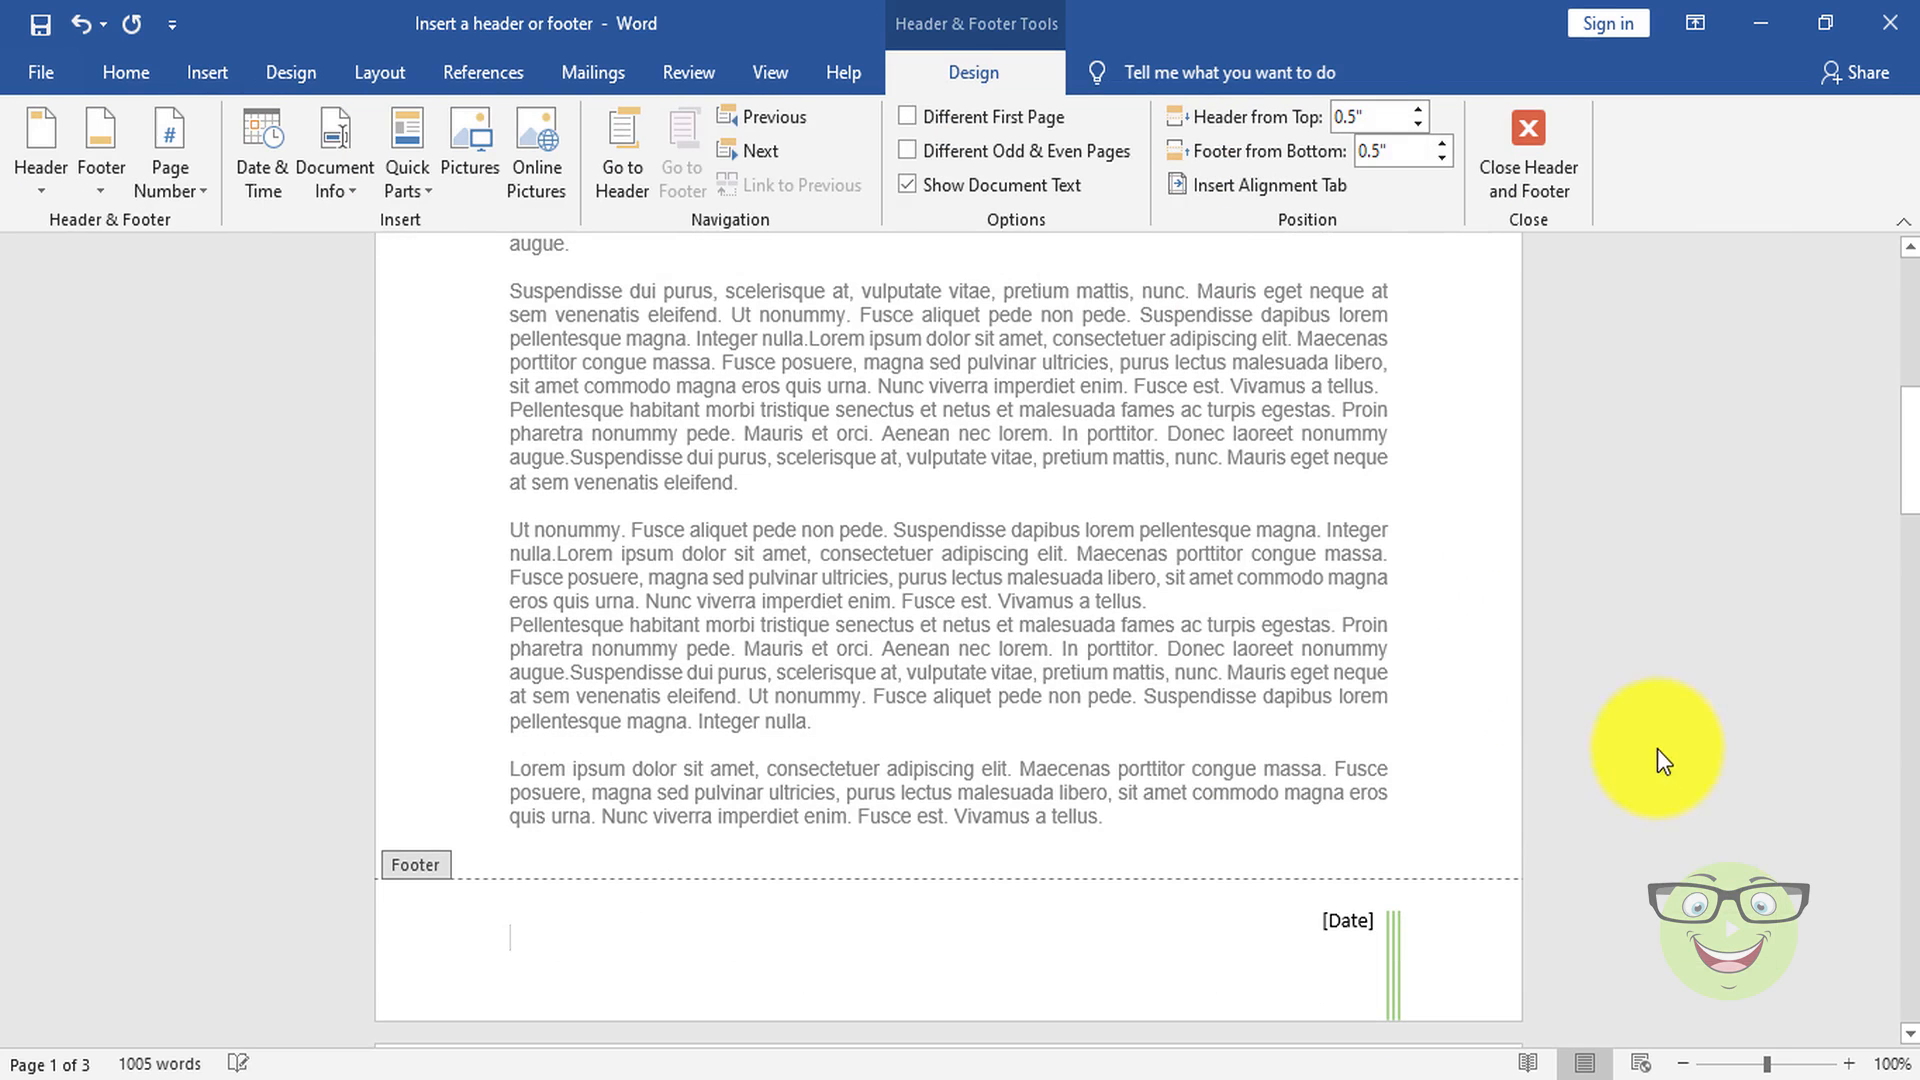
Step: Set the footer's date field to today's date, October 2, 2020, using its calendar
click(1361, 913)
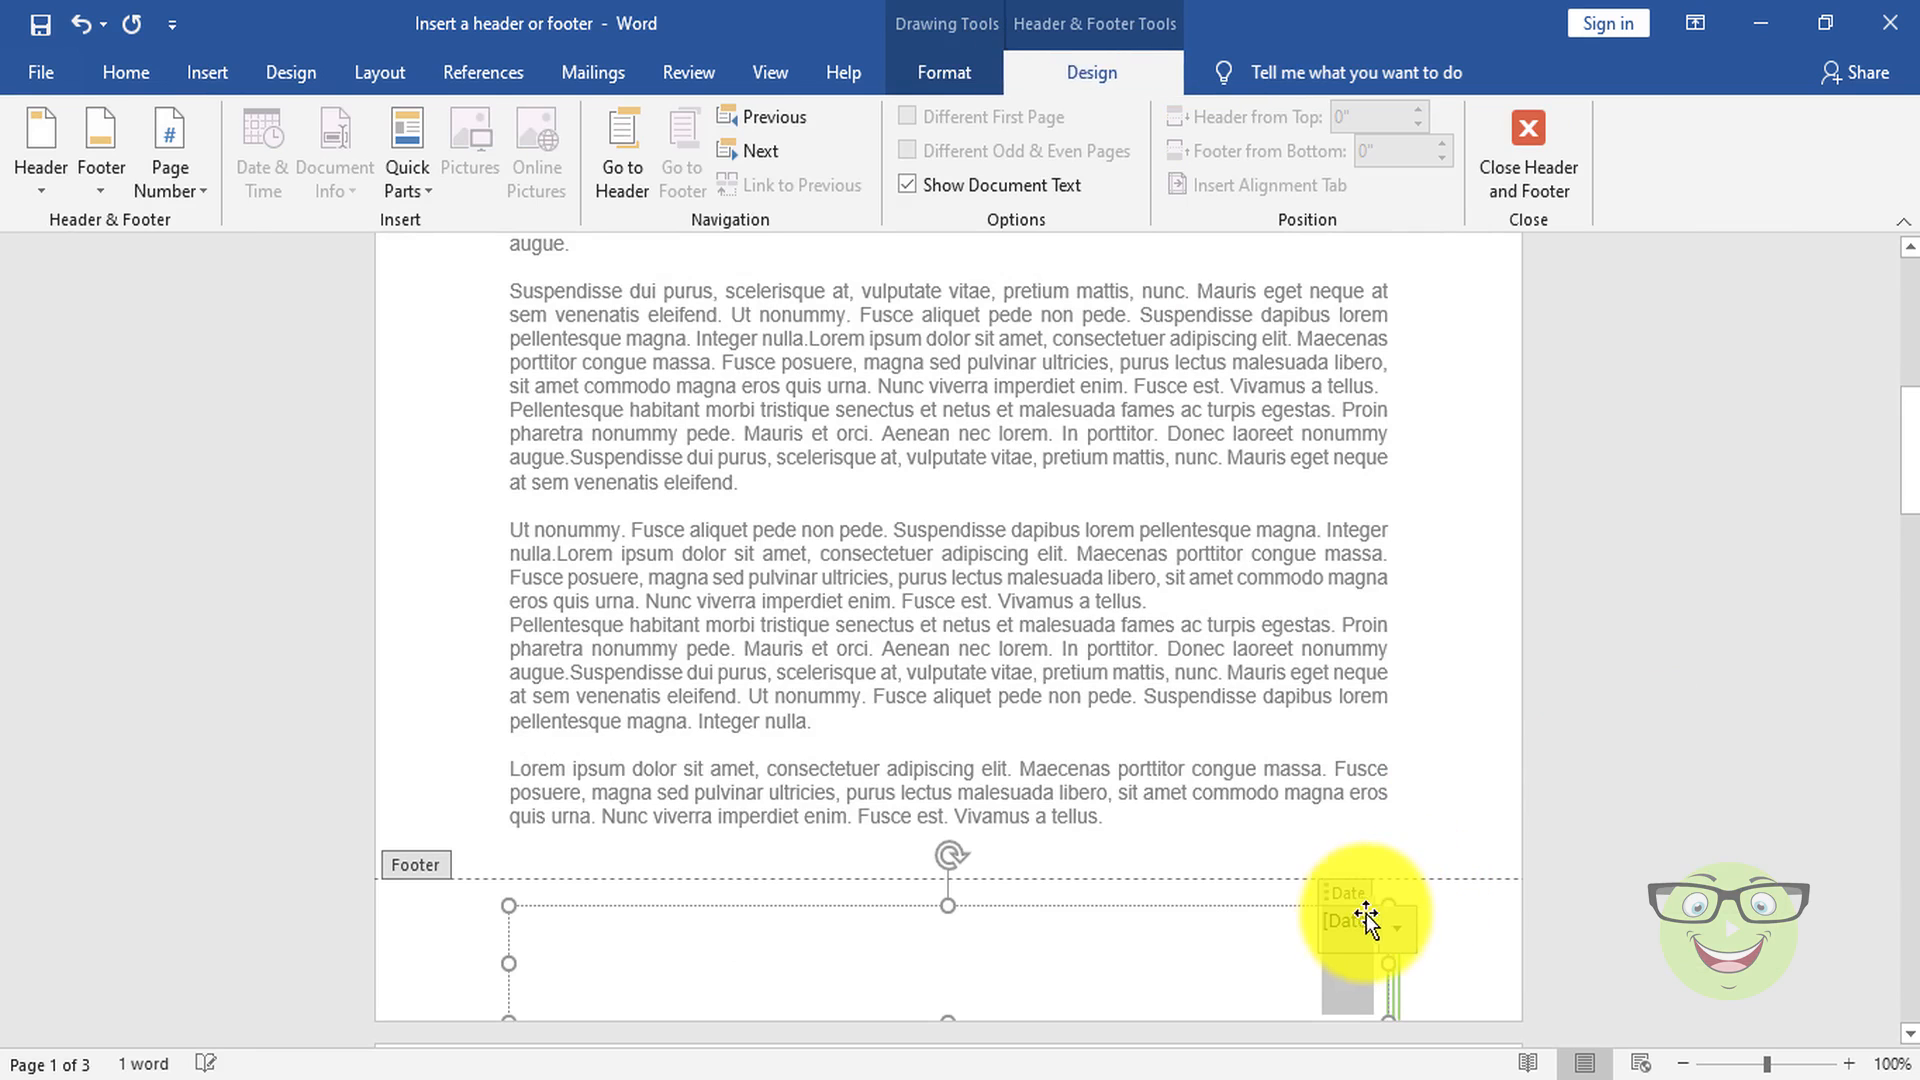
click(1399, 930)
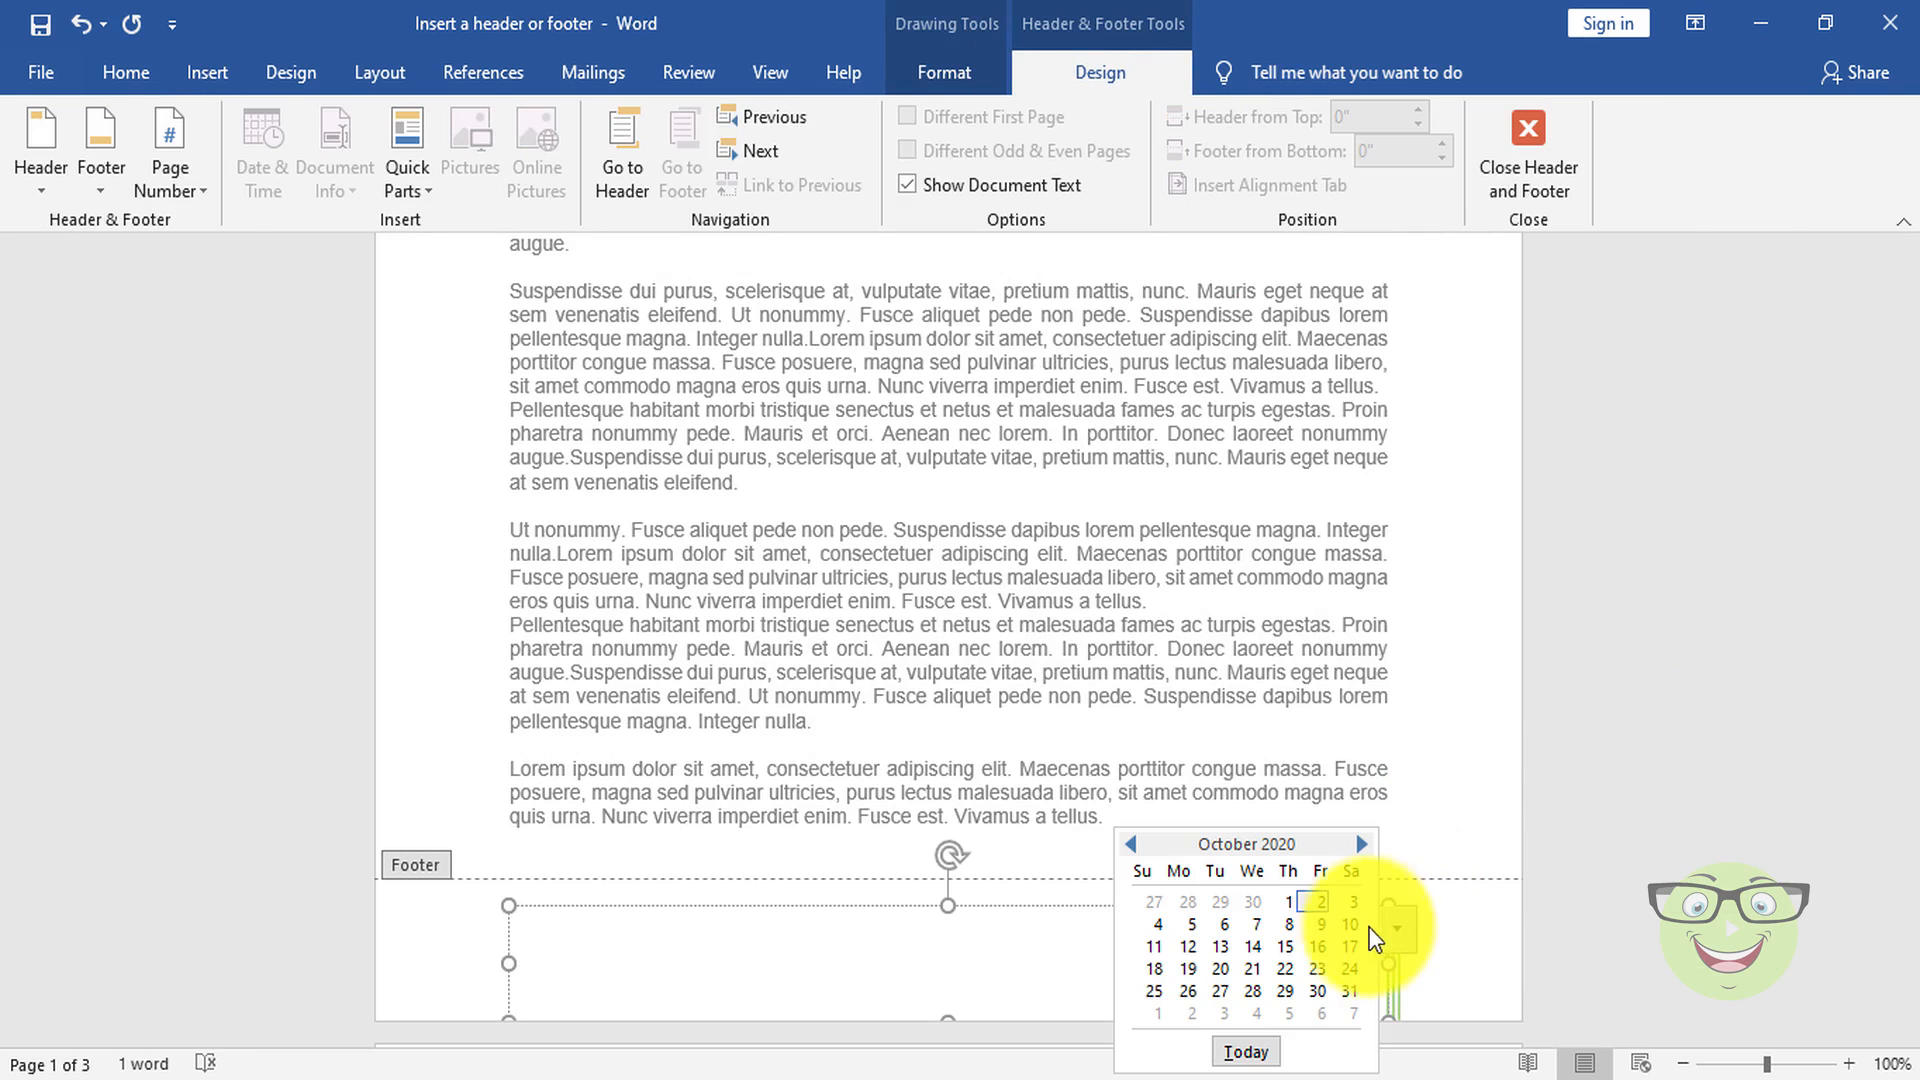
click(1245, 1050)
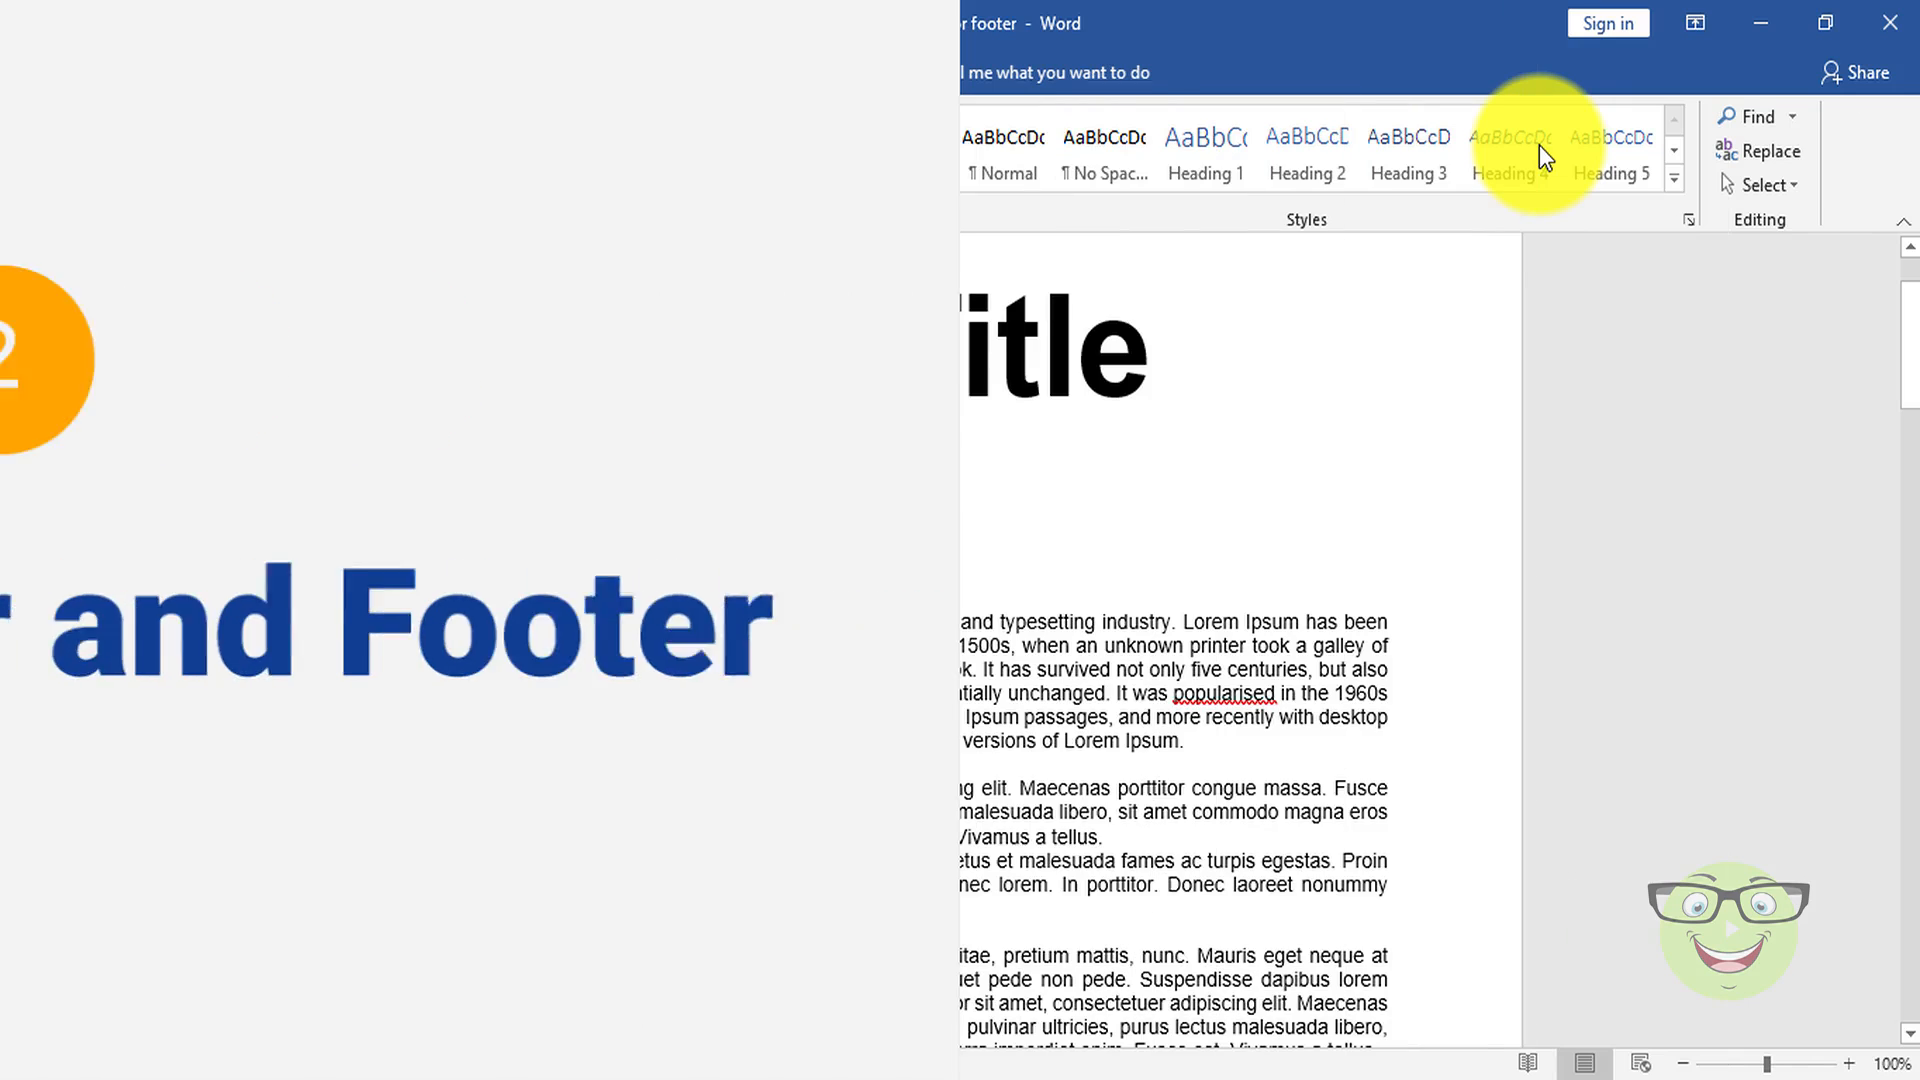
Step: Open the first page's header for editing and close it without making changes
scroll(1216, 492, up, 1)
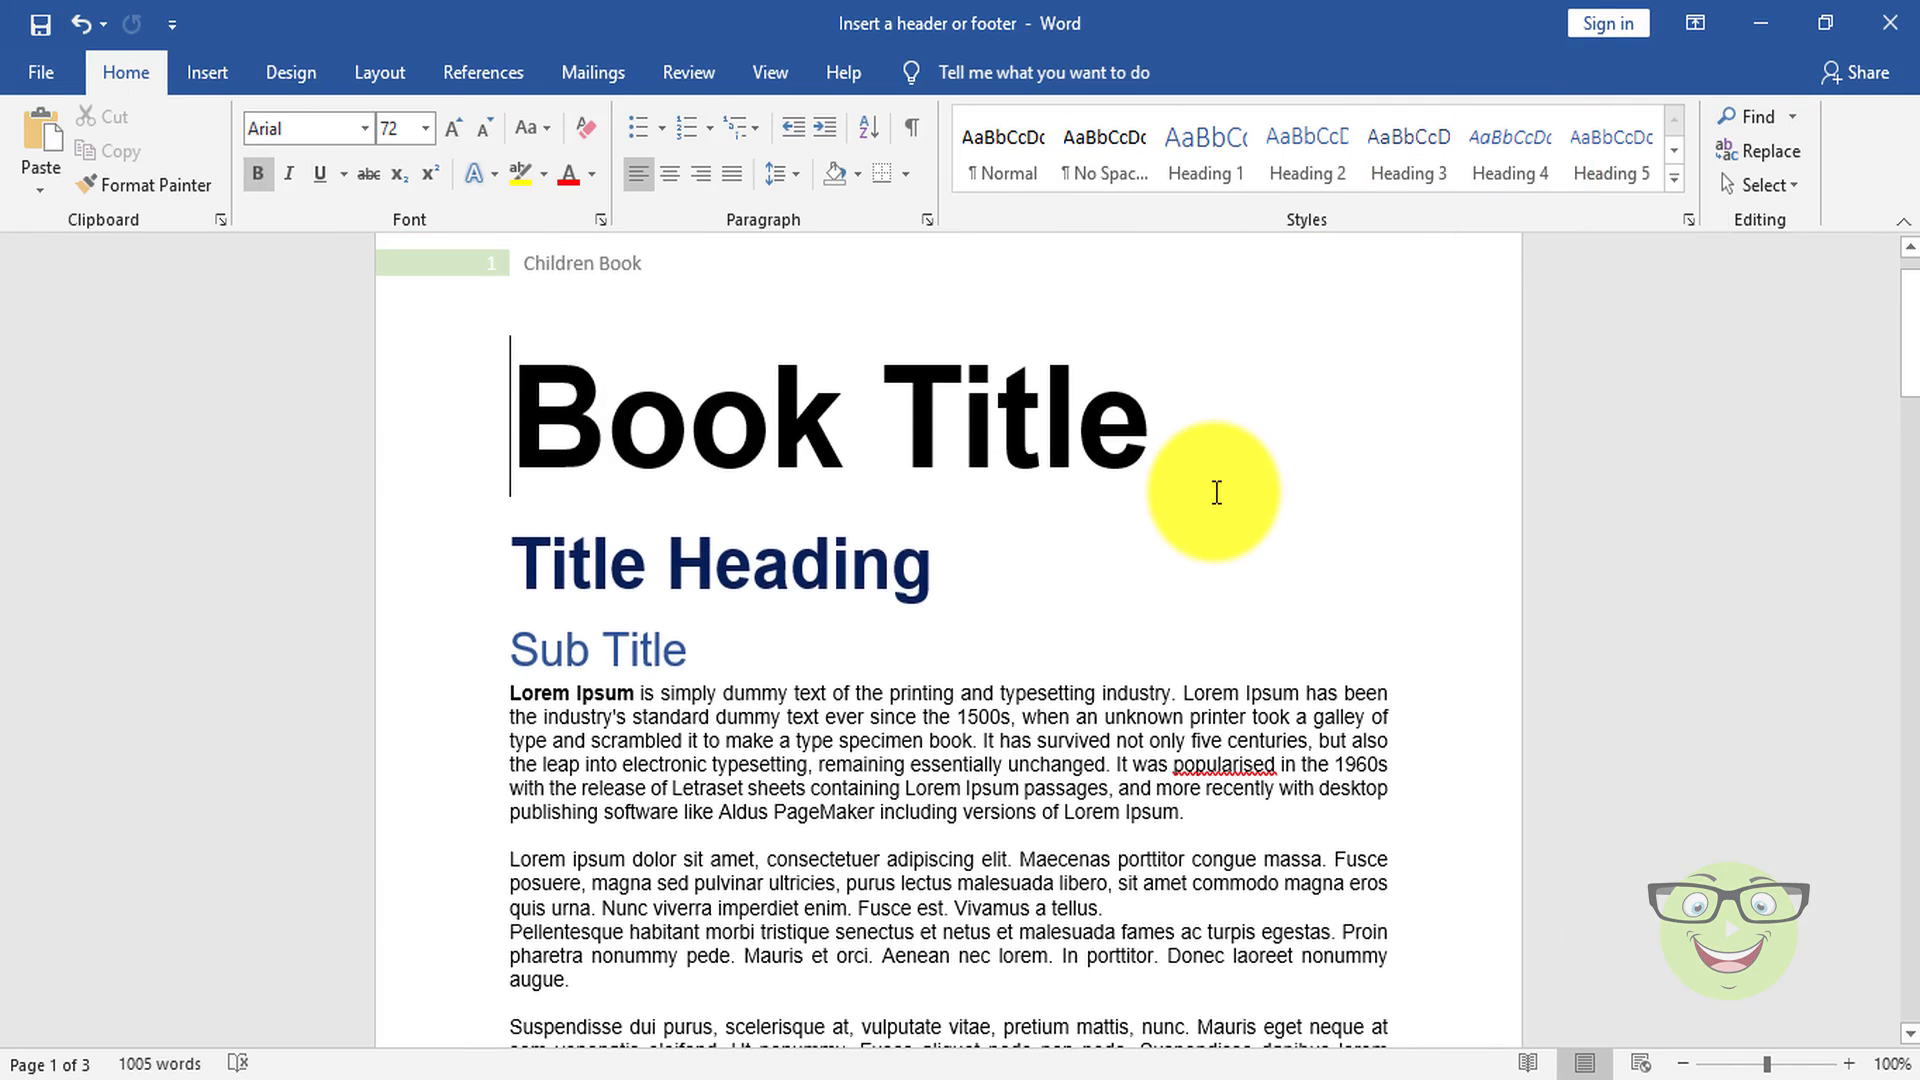
scroll(1216, 492, up, 1)
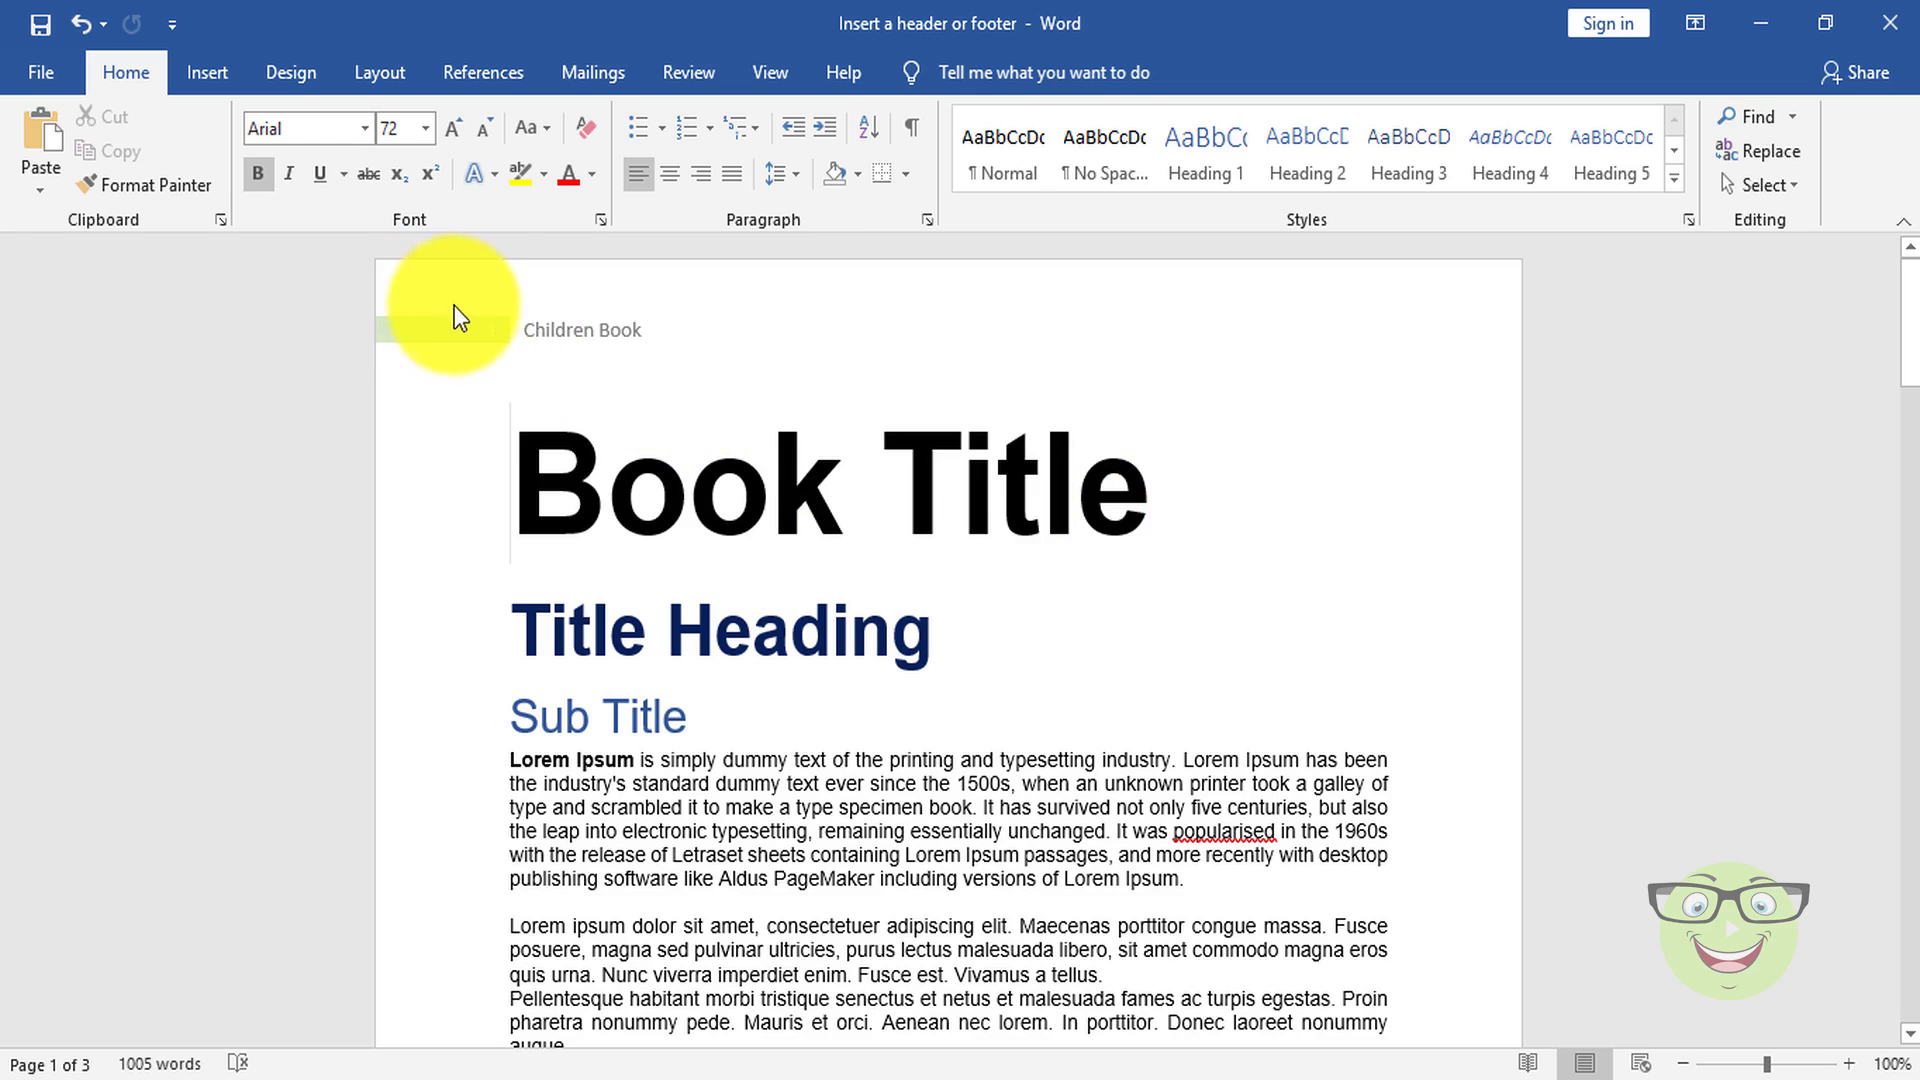
key(Right)
double_click(620, 329)
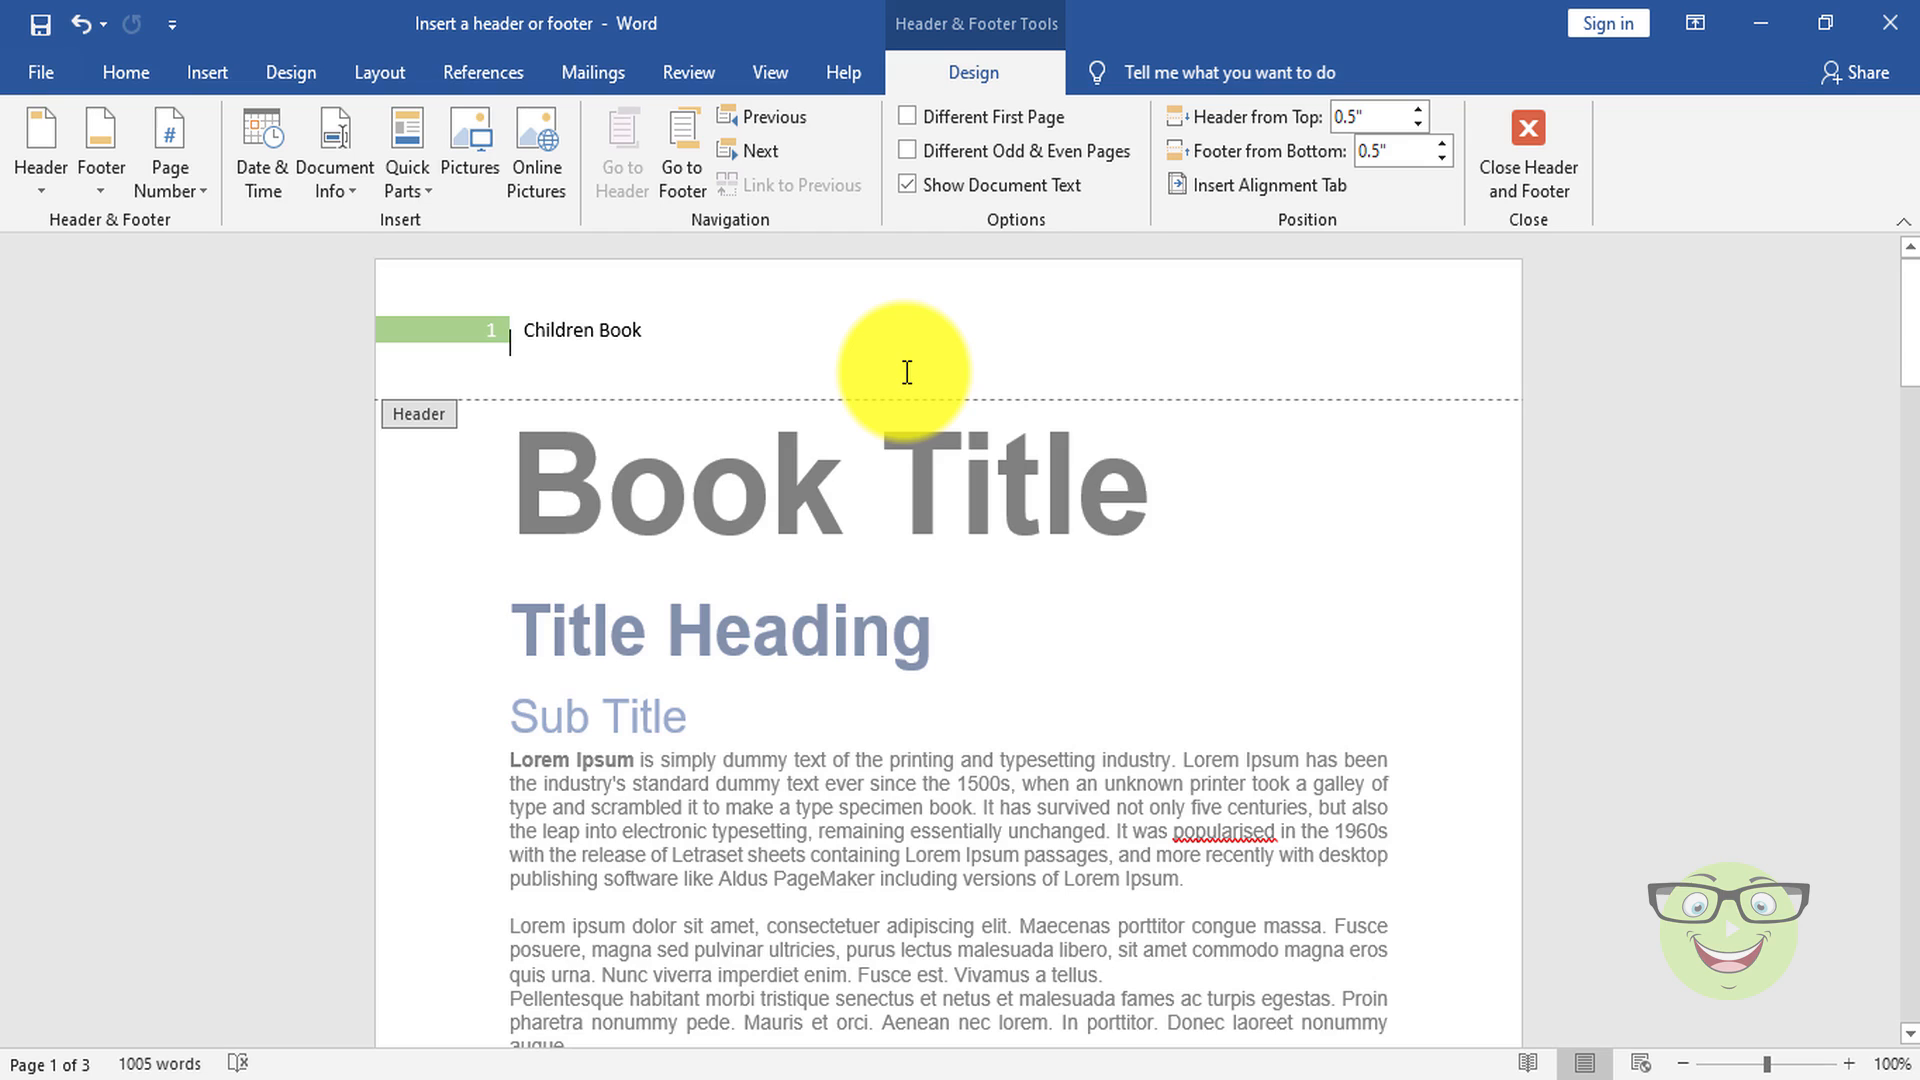
click(1540, 128)
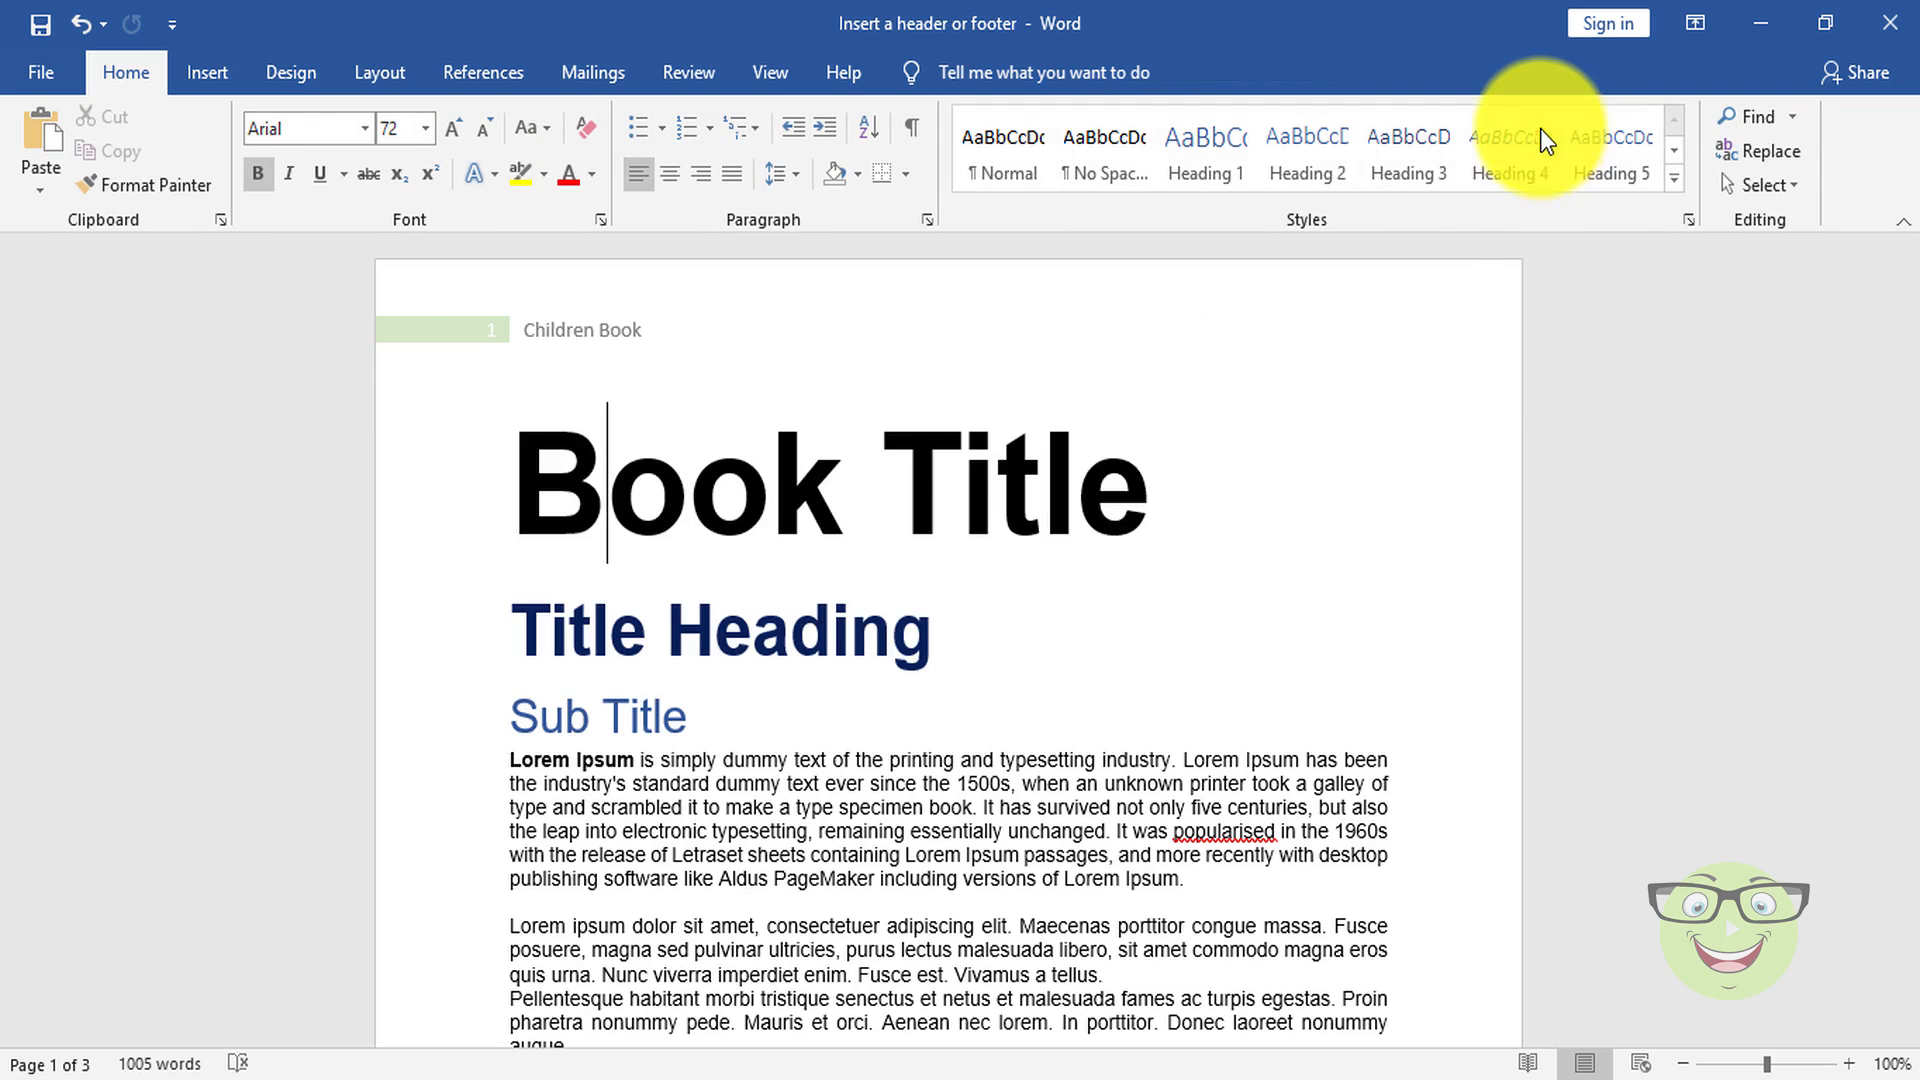
Step: Open the first page's footer for editing and close it without making changes
scroll(1377, 608, down, 12)
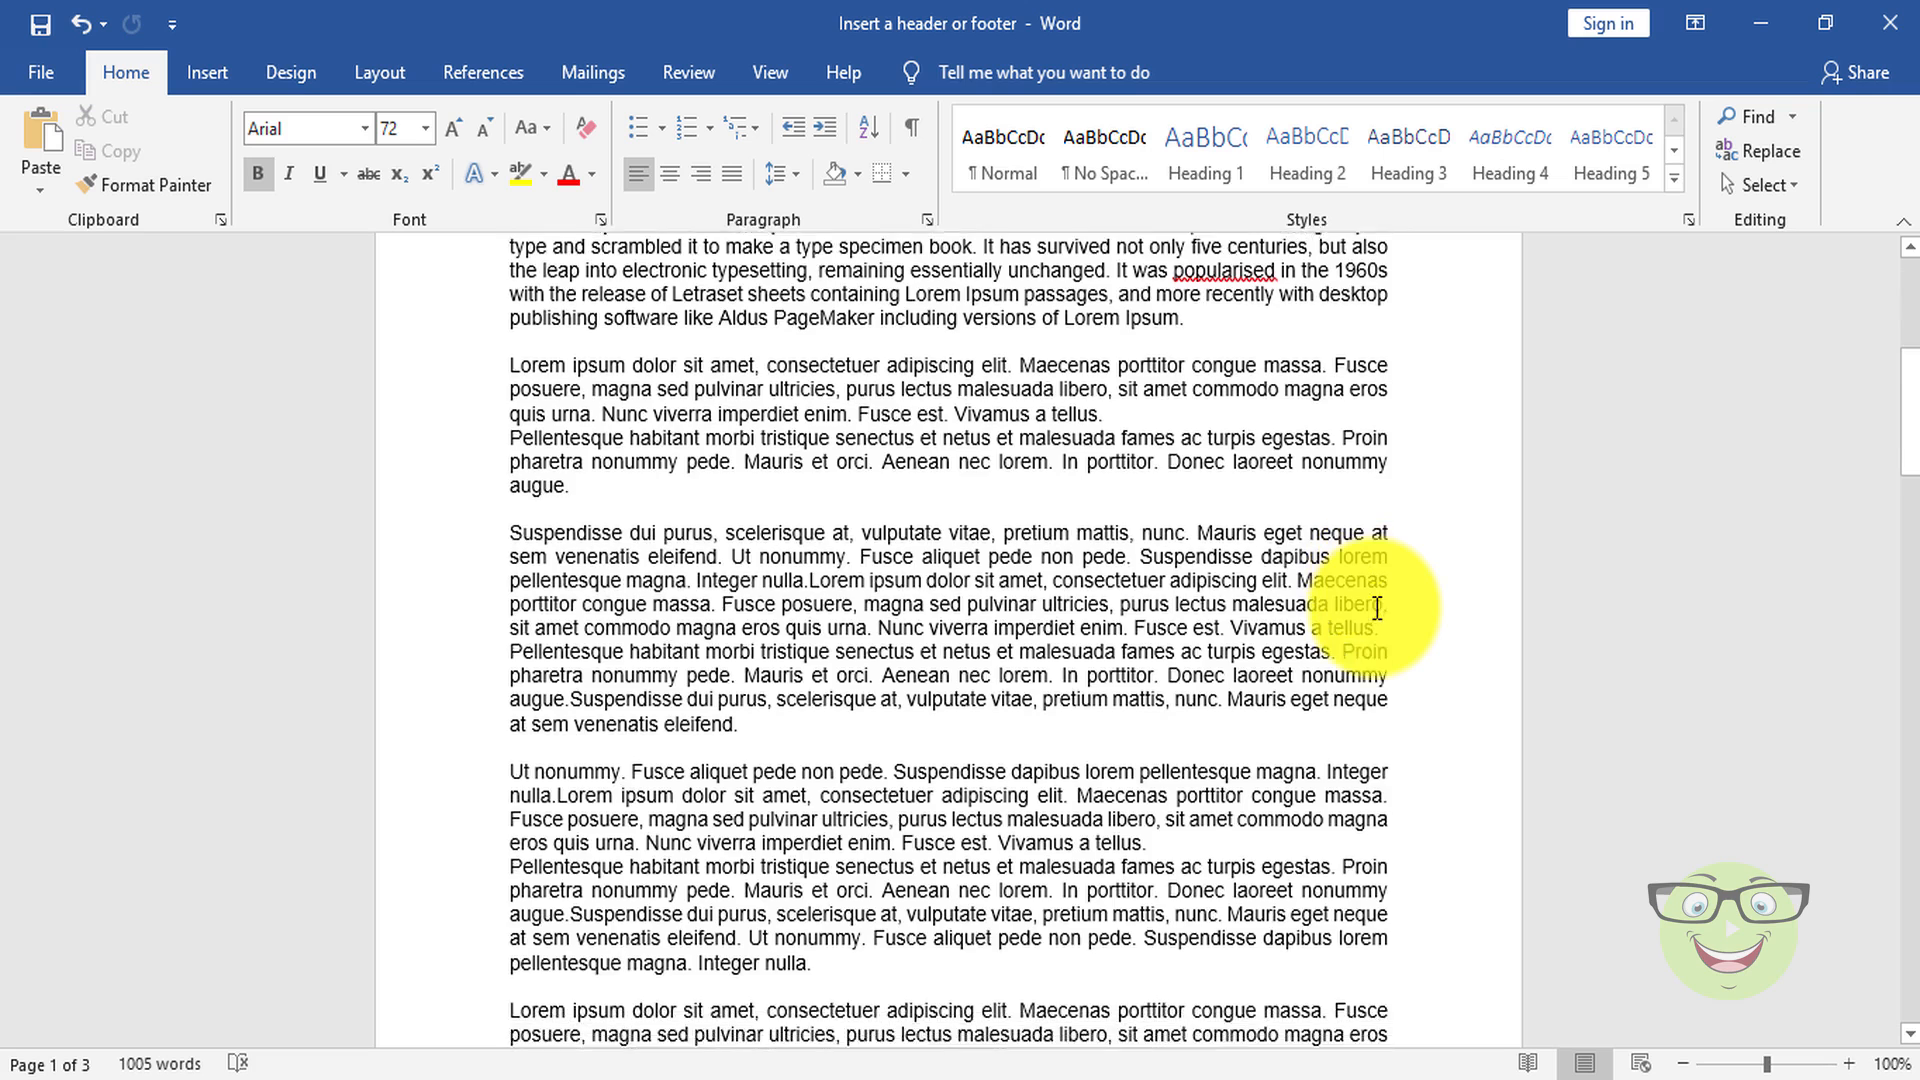
scroll(1377, 608, down, 3)
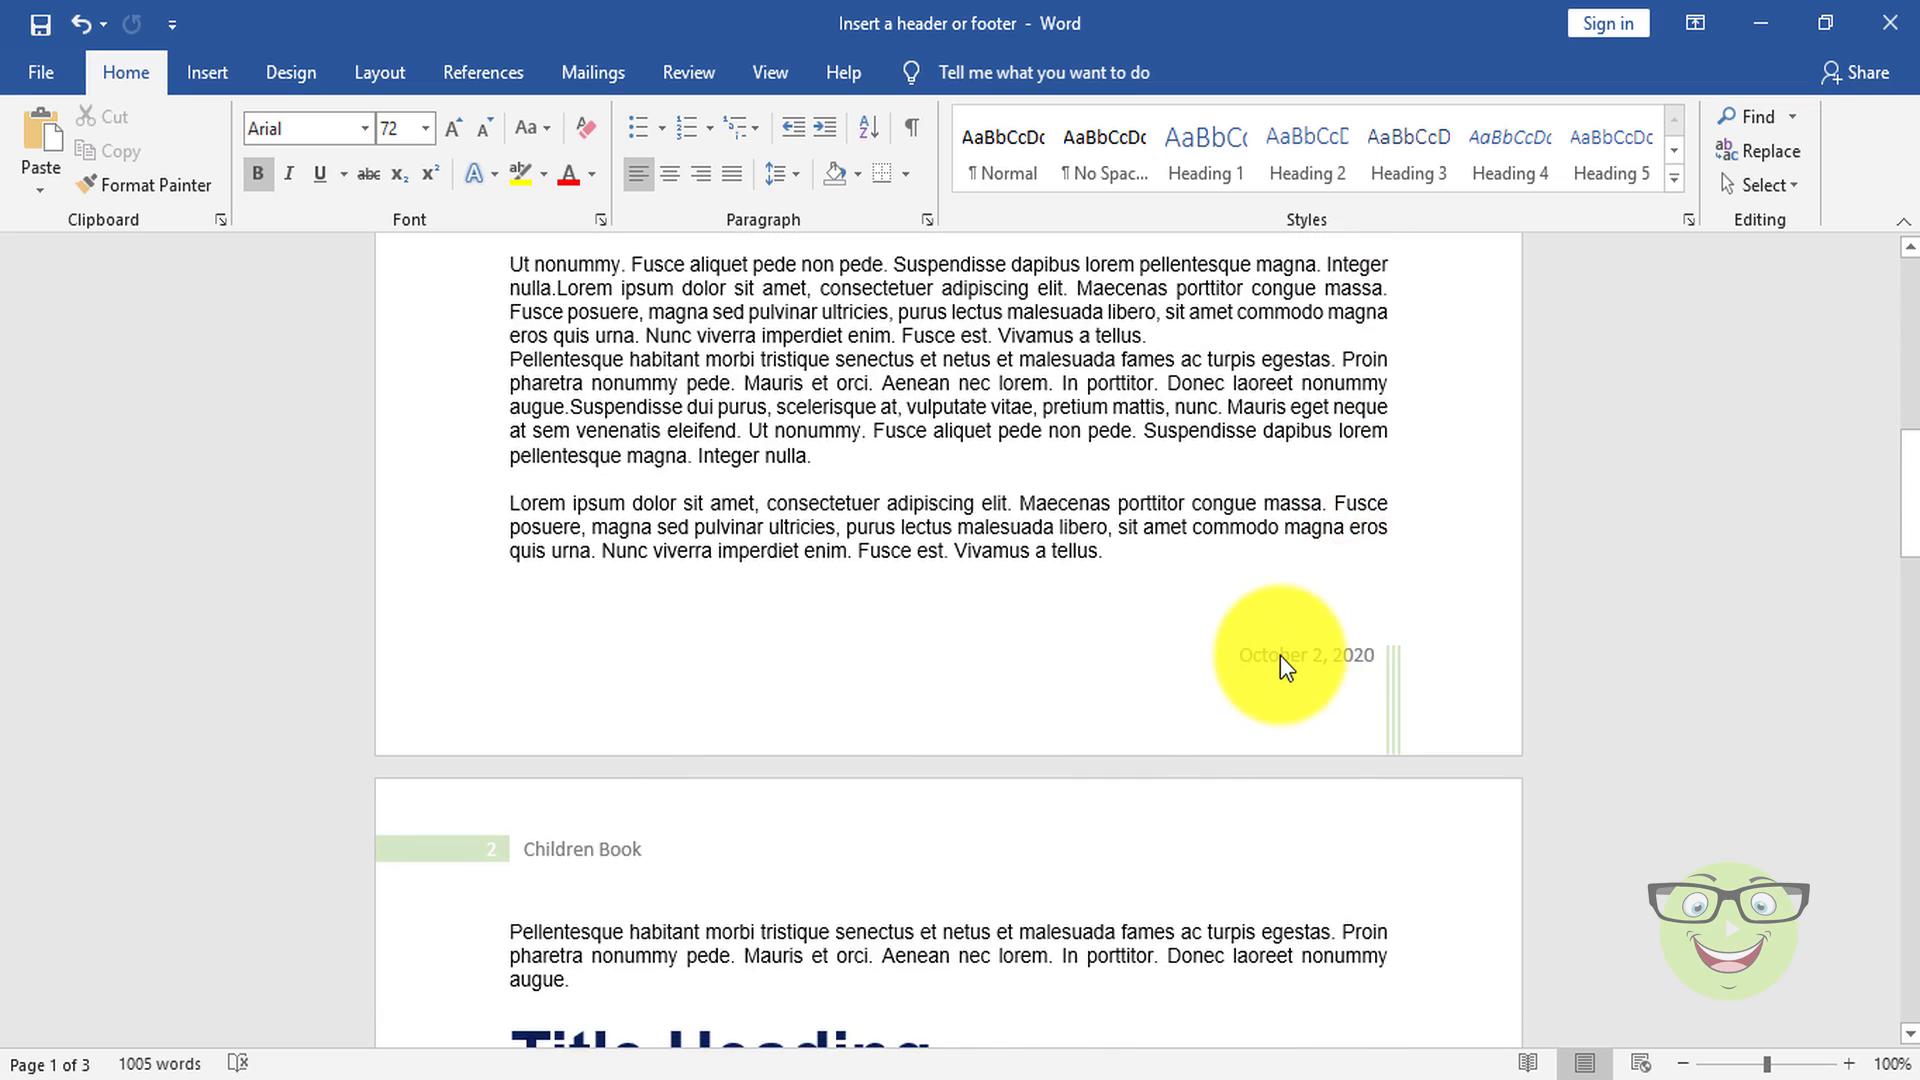
double_click(1279, 656)
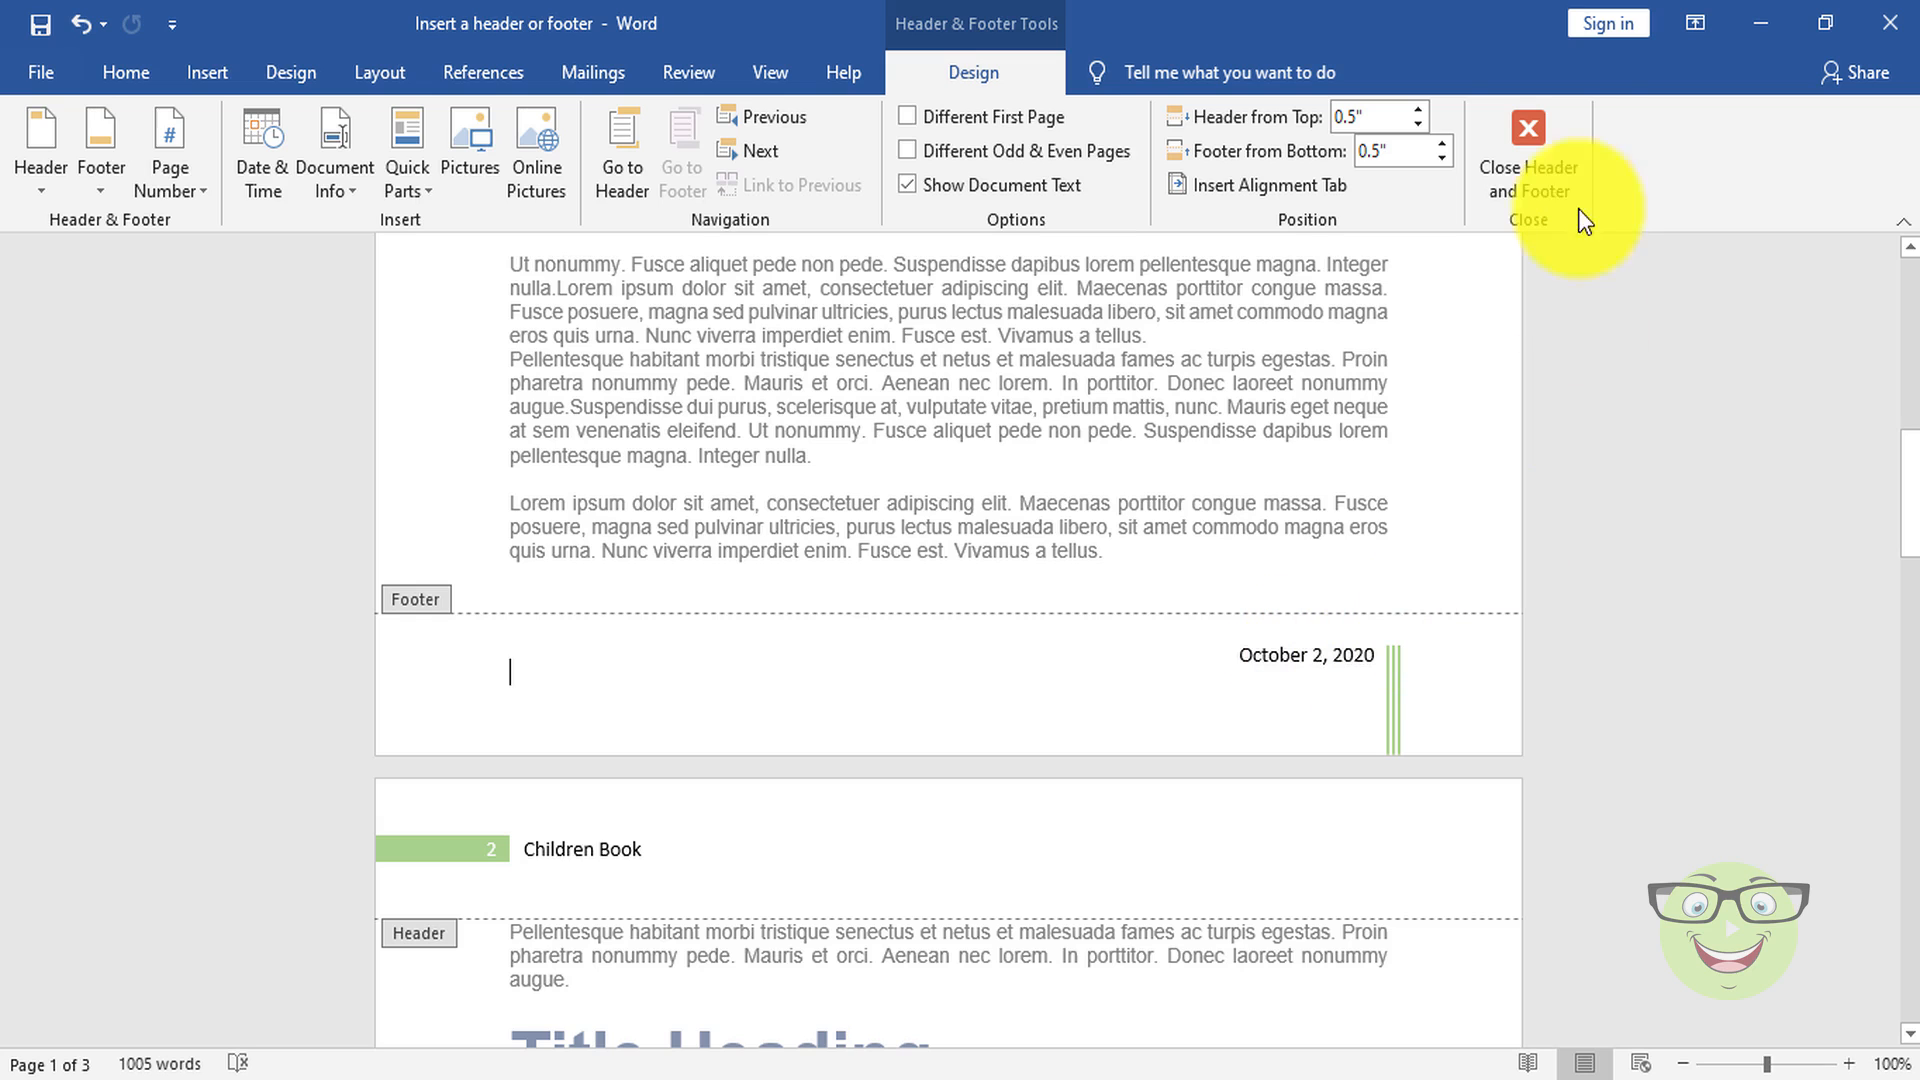
click(1537, 140)
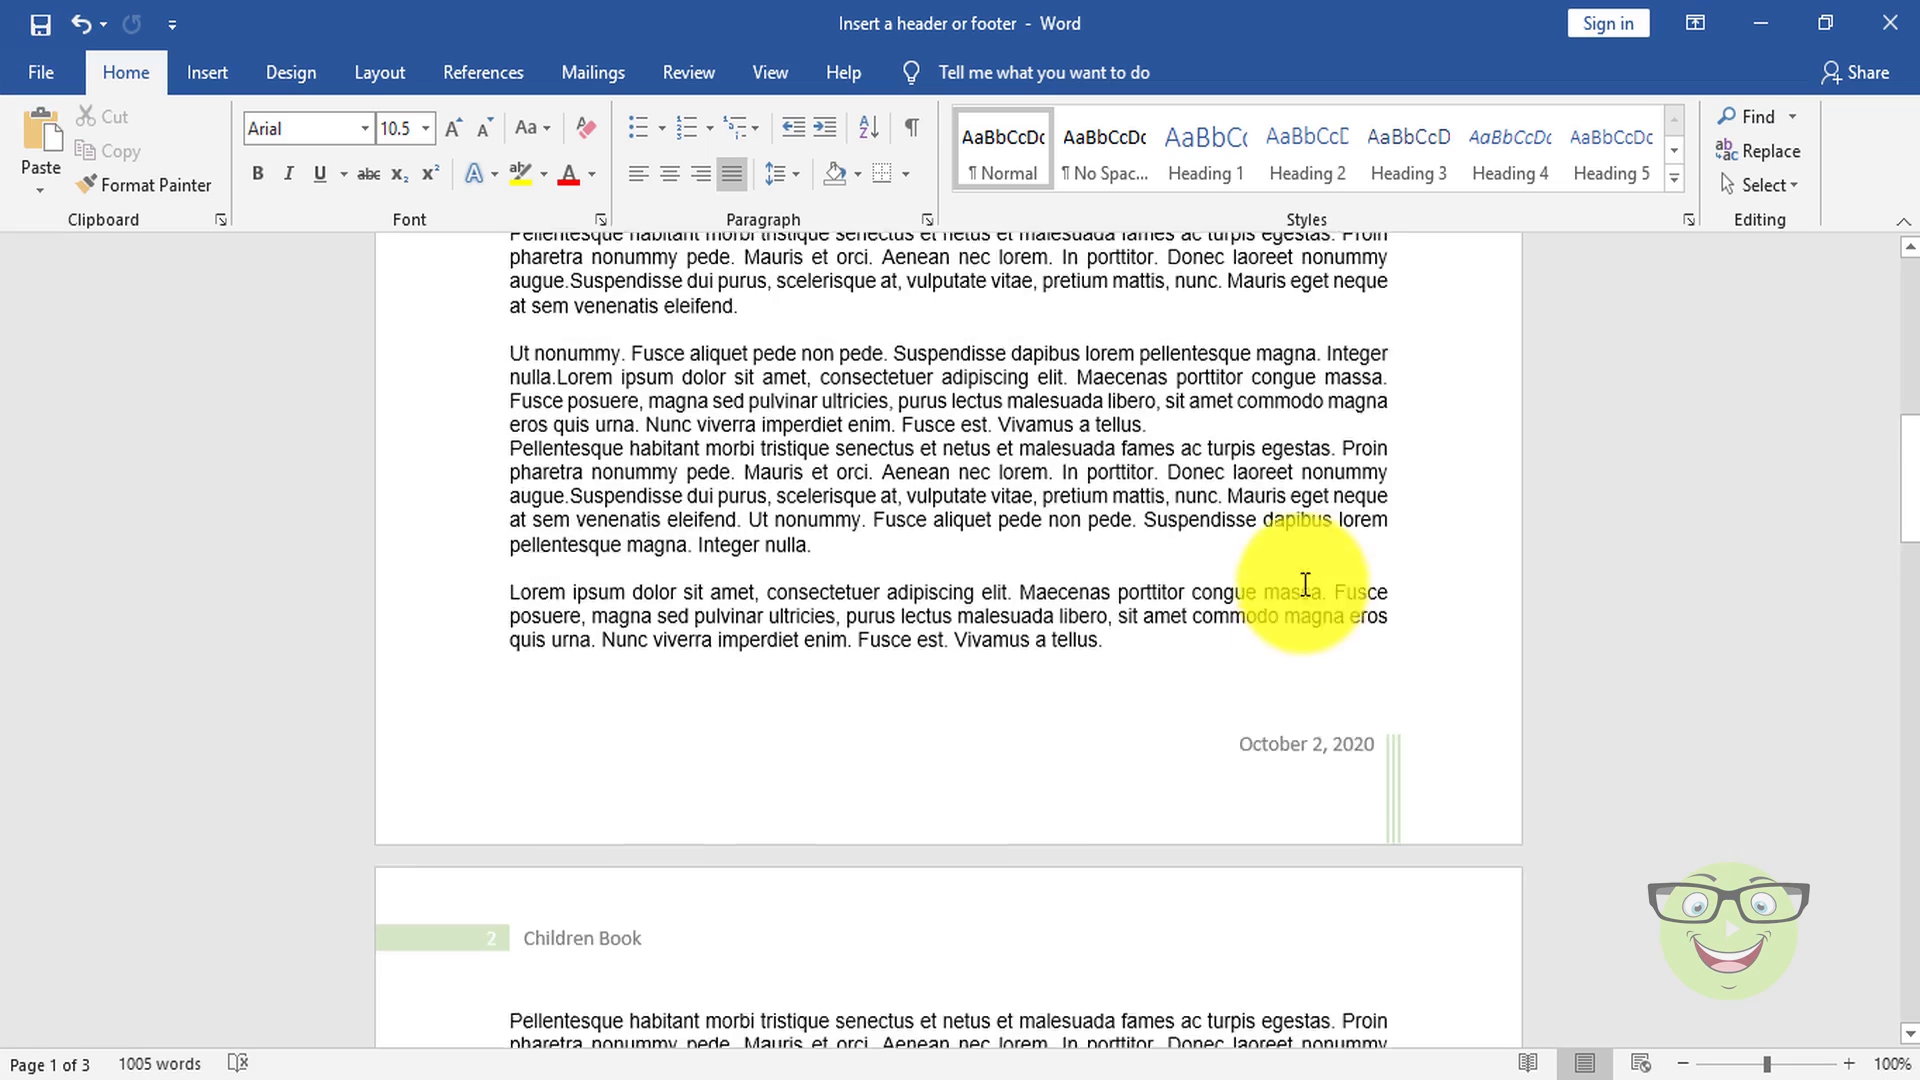
Step: Enable Different First Page in the first page's header and return to the body text
scroll(1305, 584, up, 10)
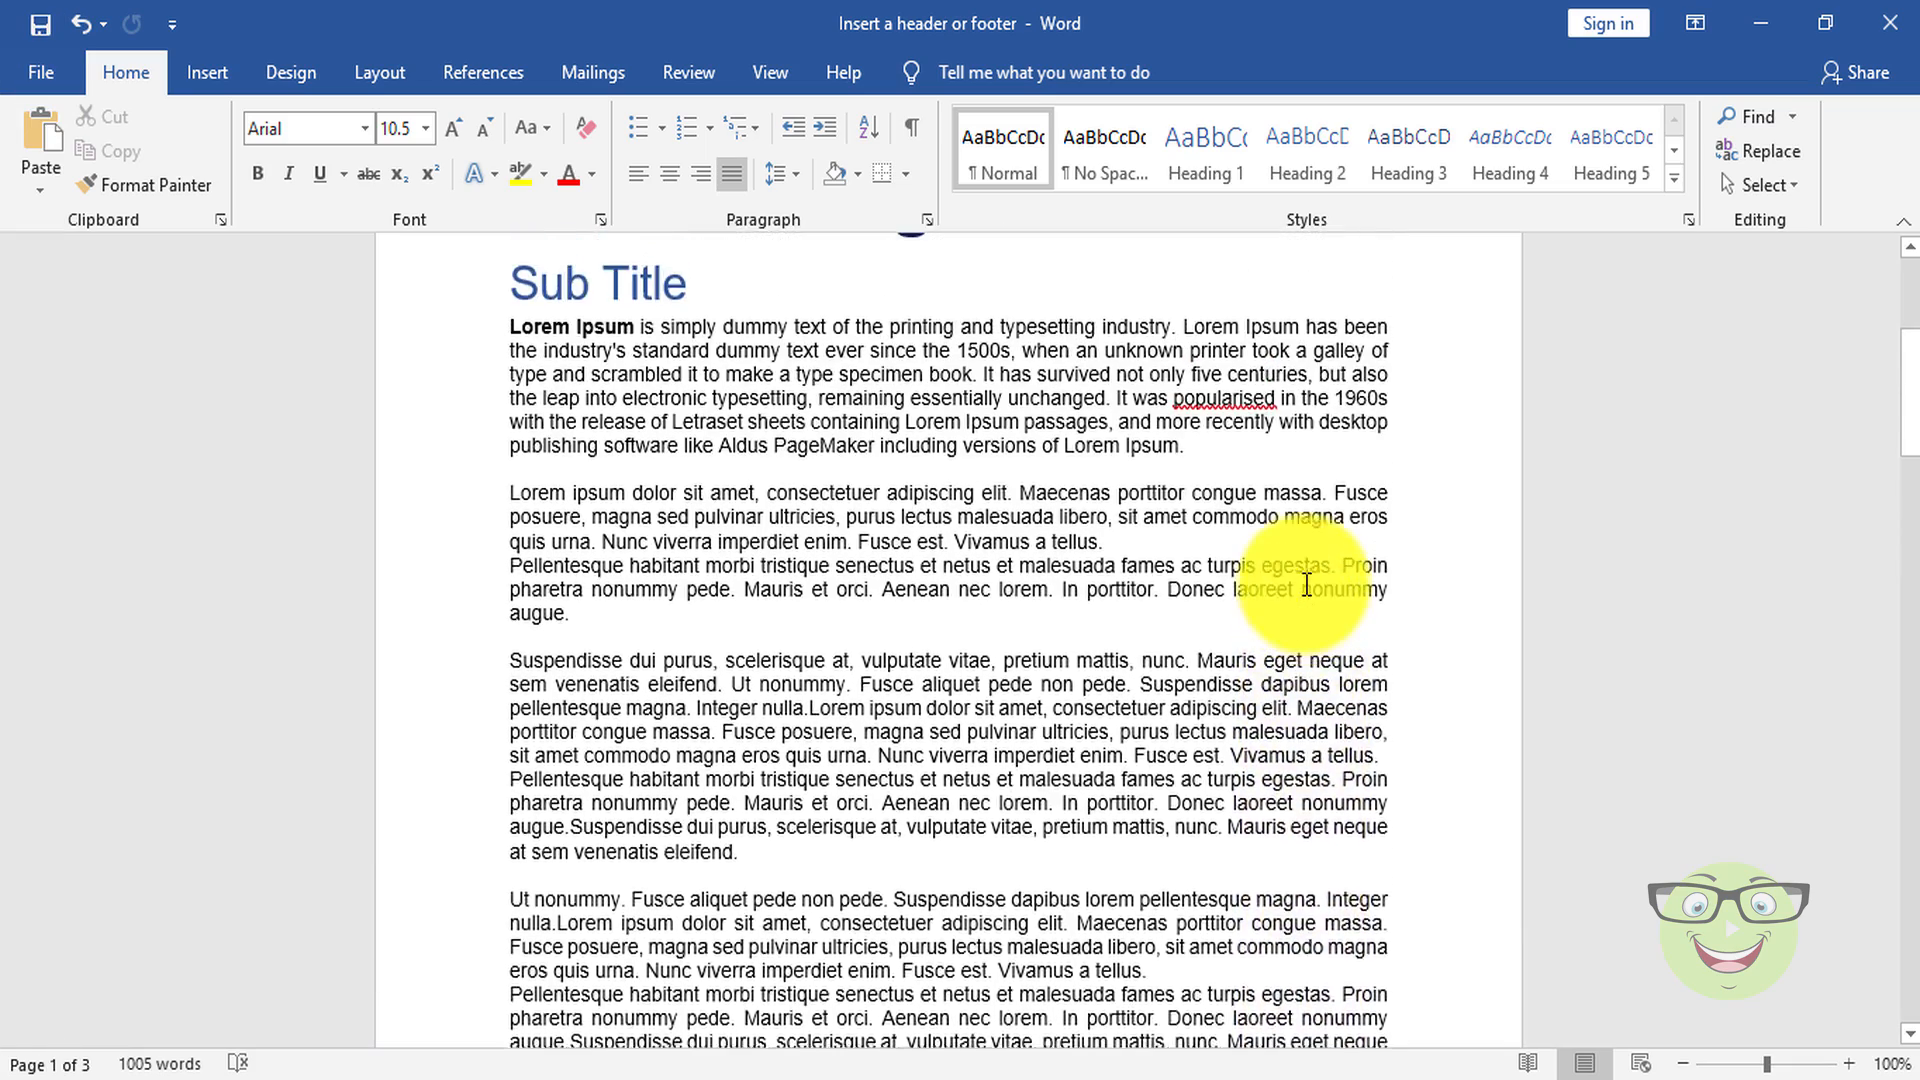
scroll(1307, 585, up, 5)
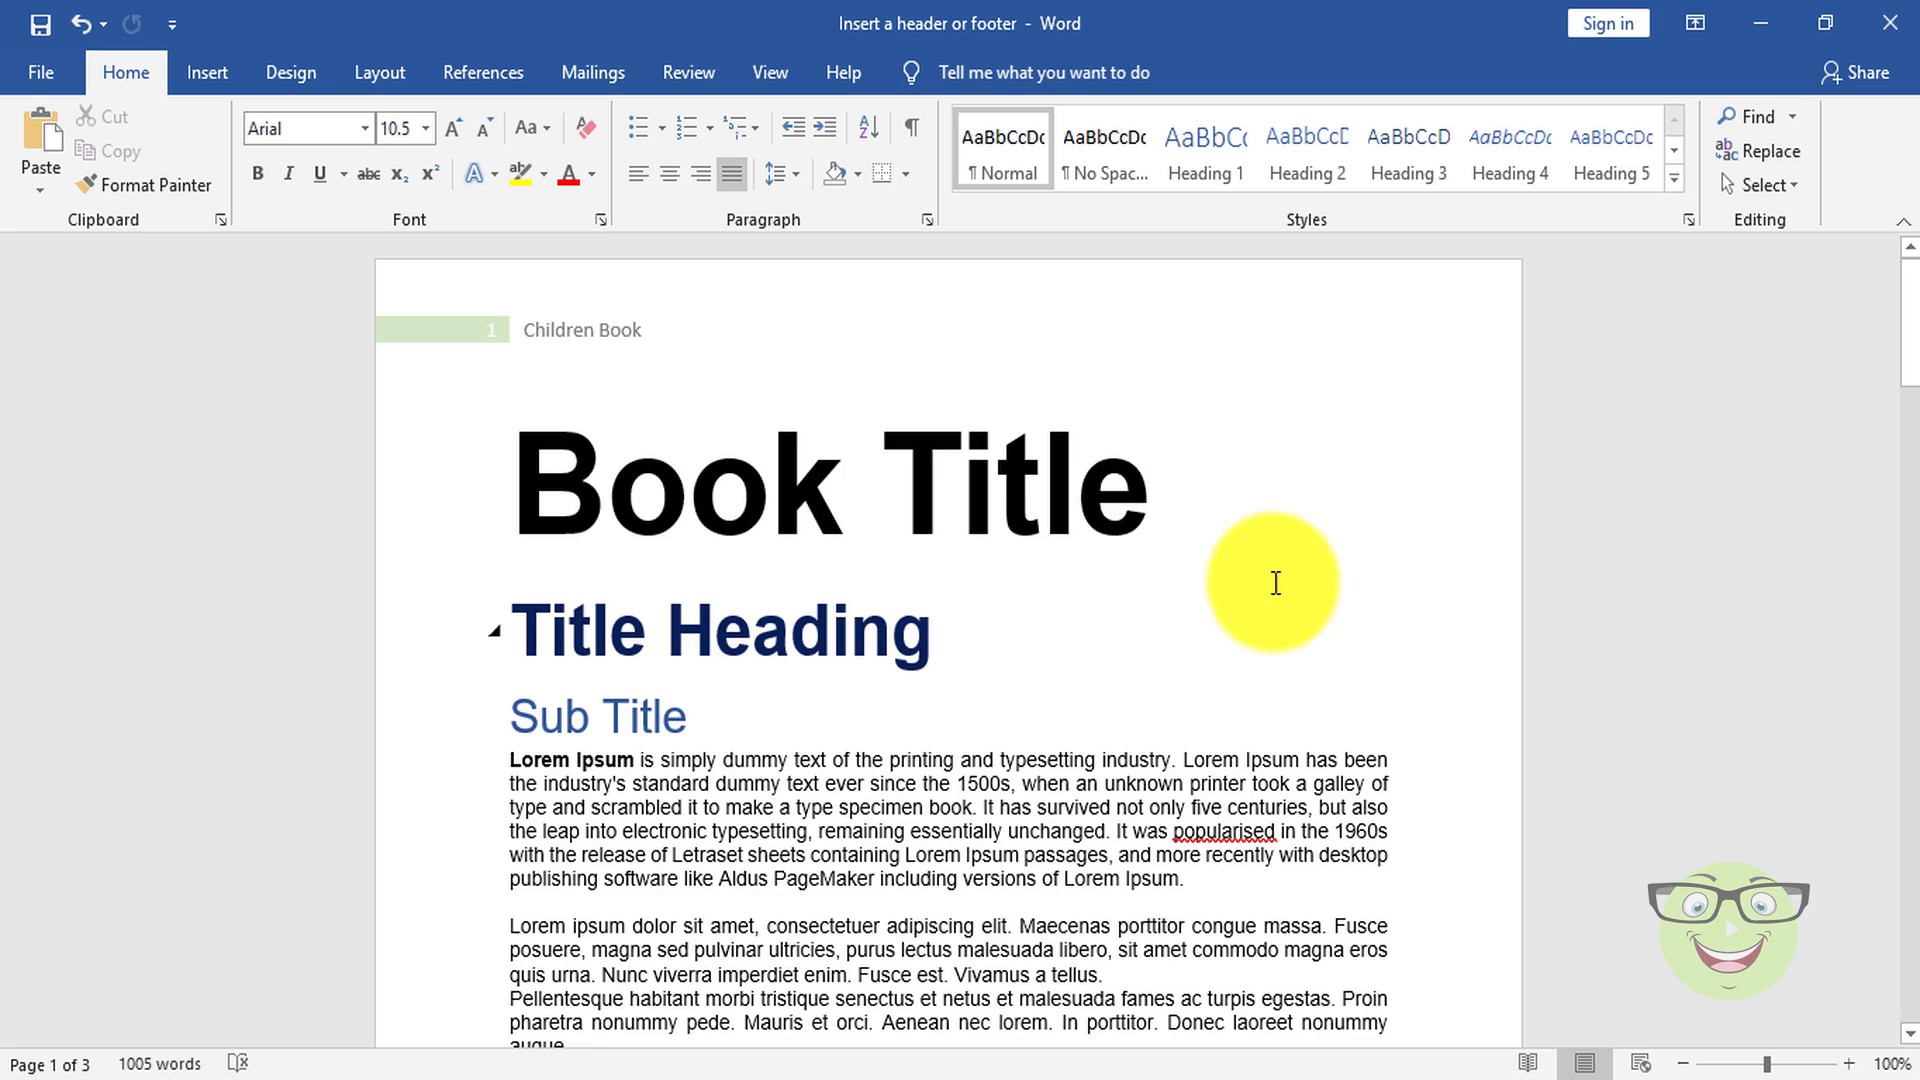
double_click(584, 343)
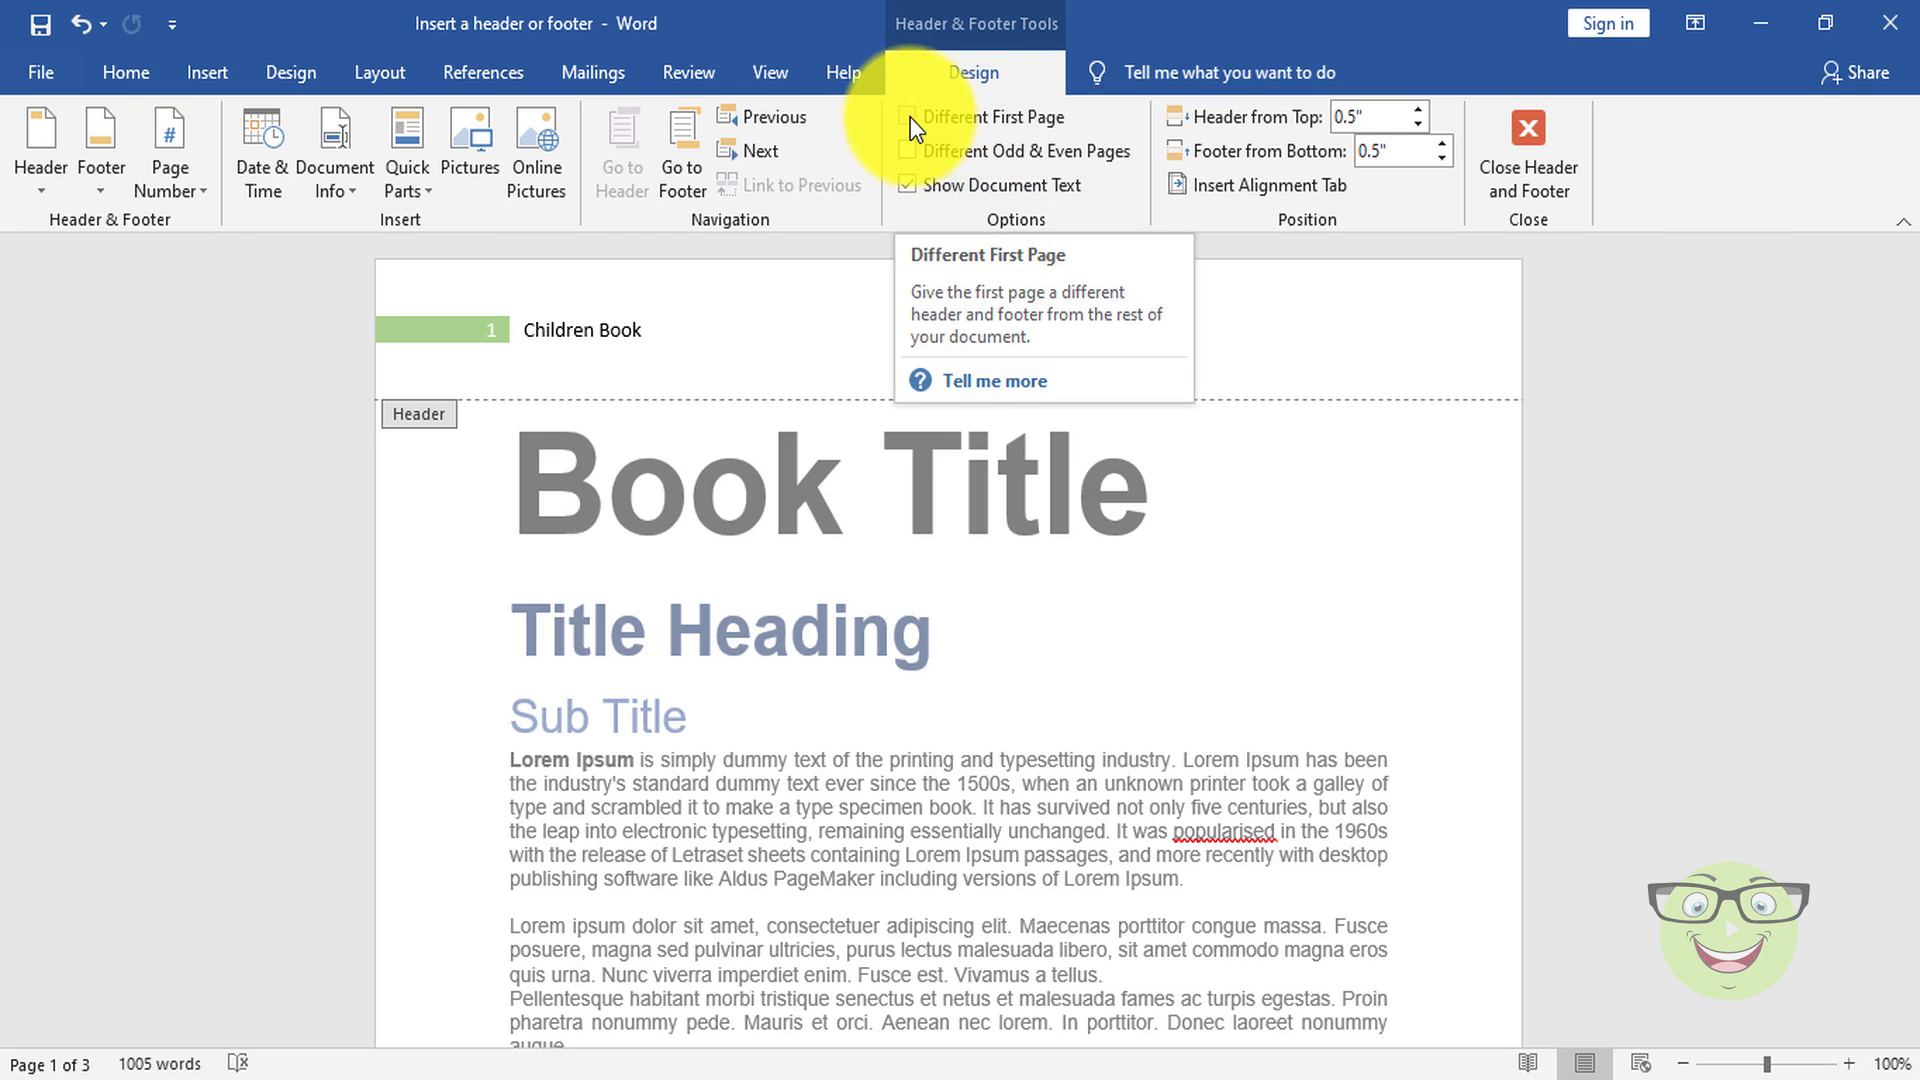
click(910, 117)
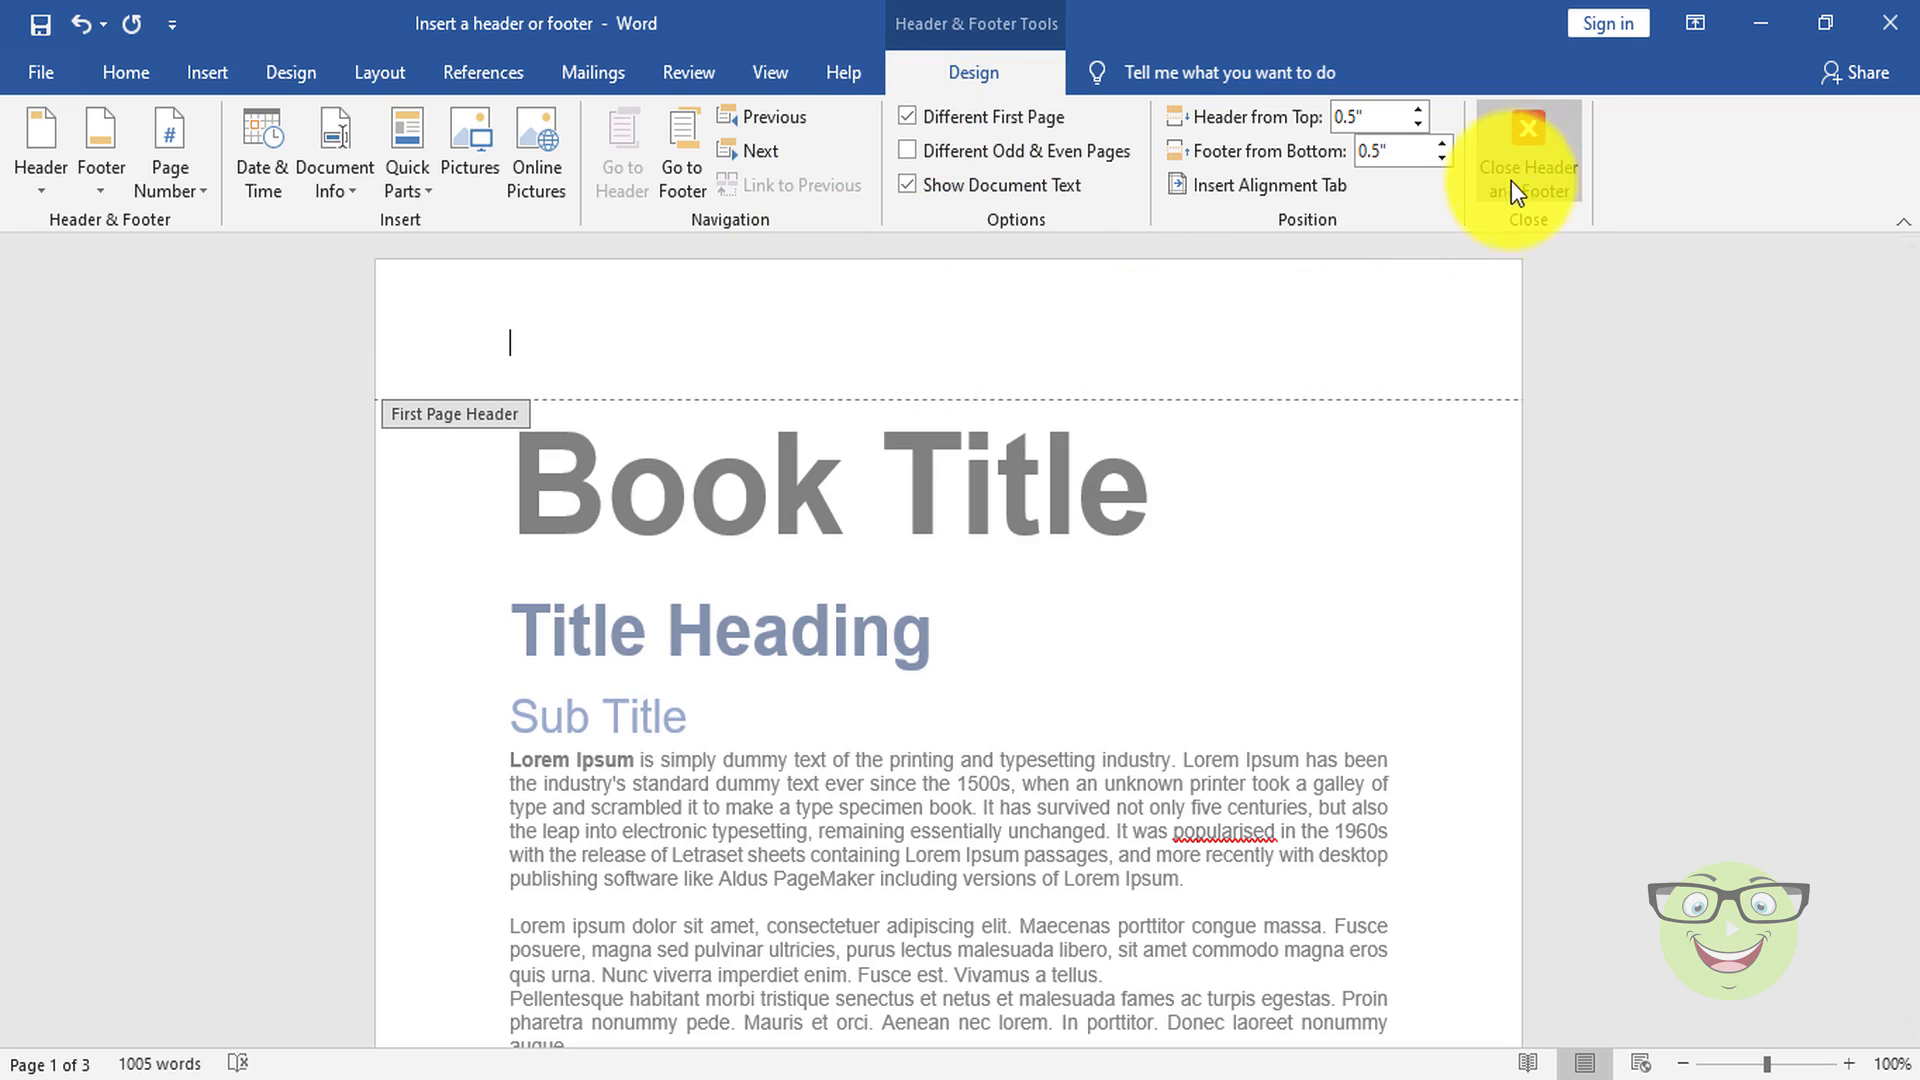
click(1554, 155)
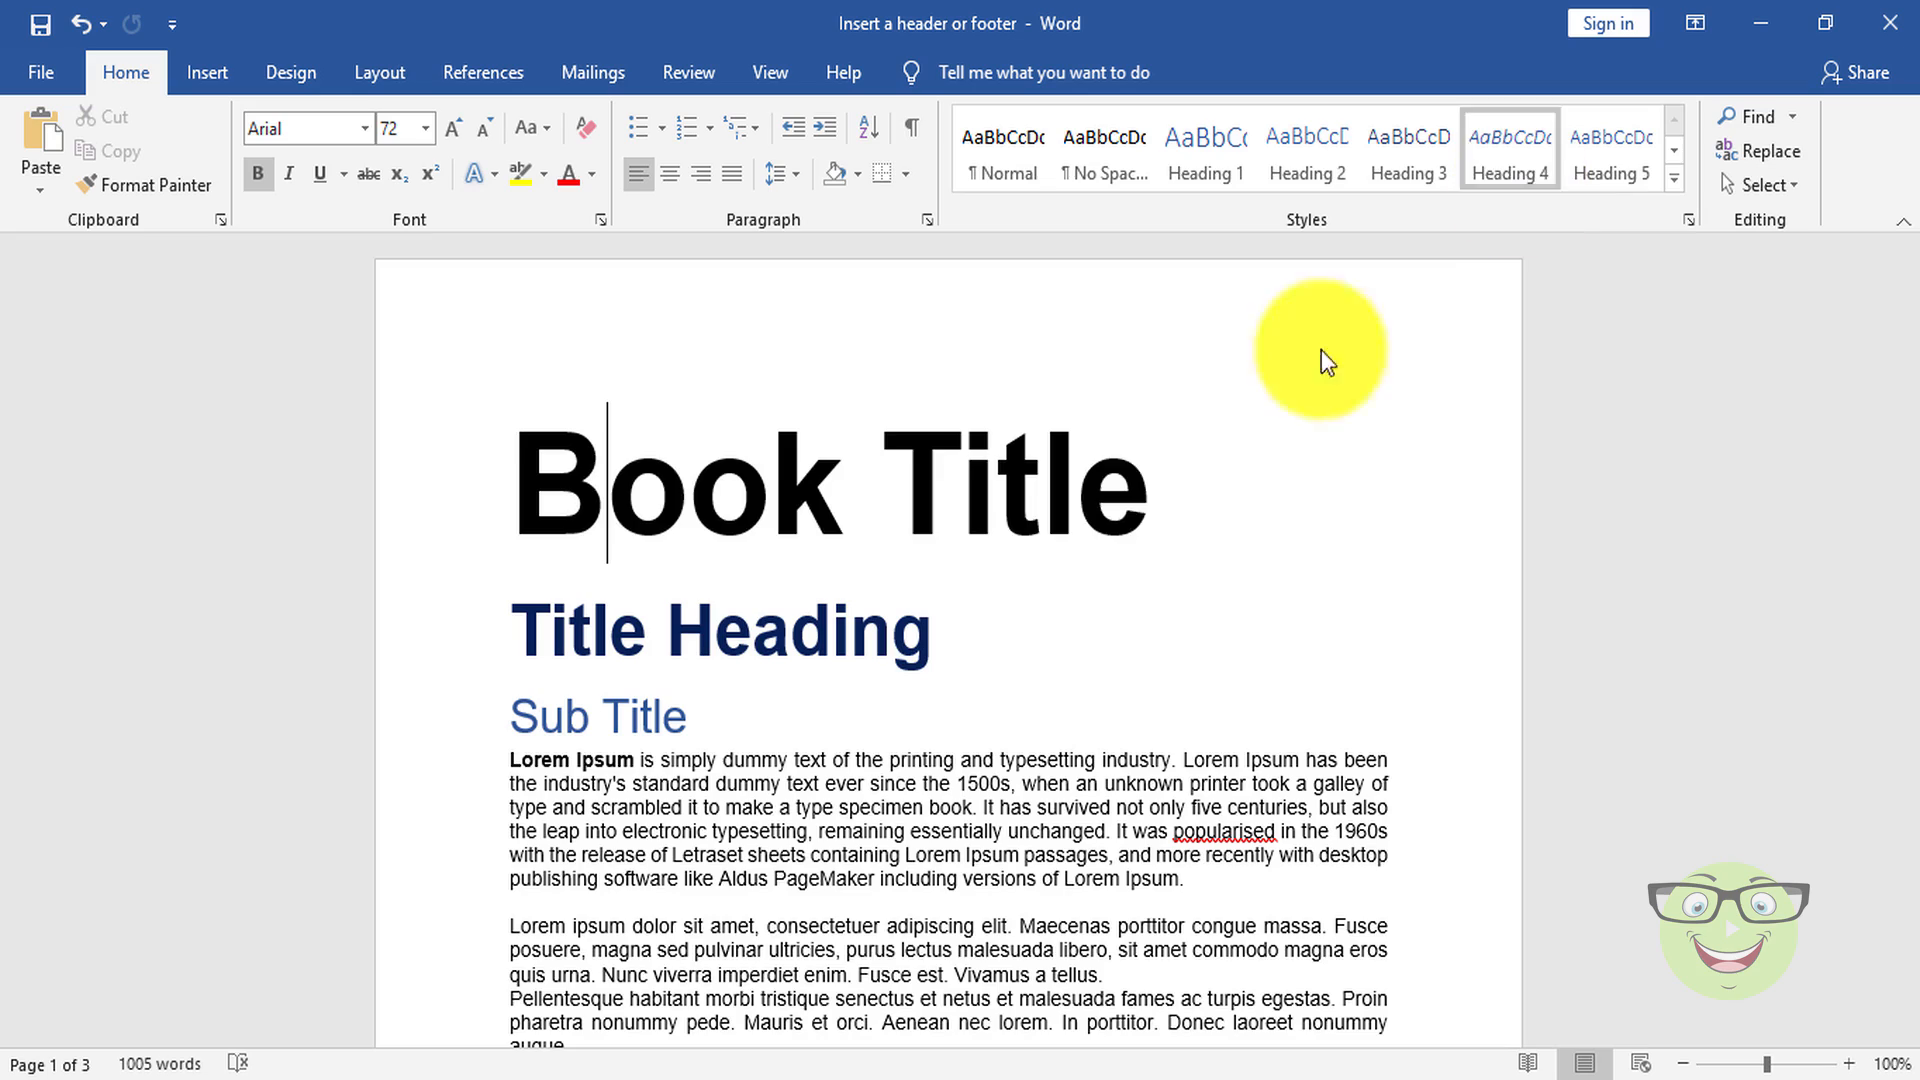
Step: Compare the header and footer areas of the first page with the second page's header
scroll(950, 484, down, 5)
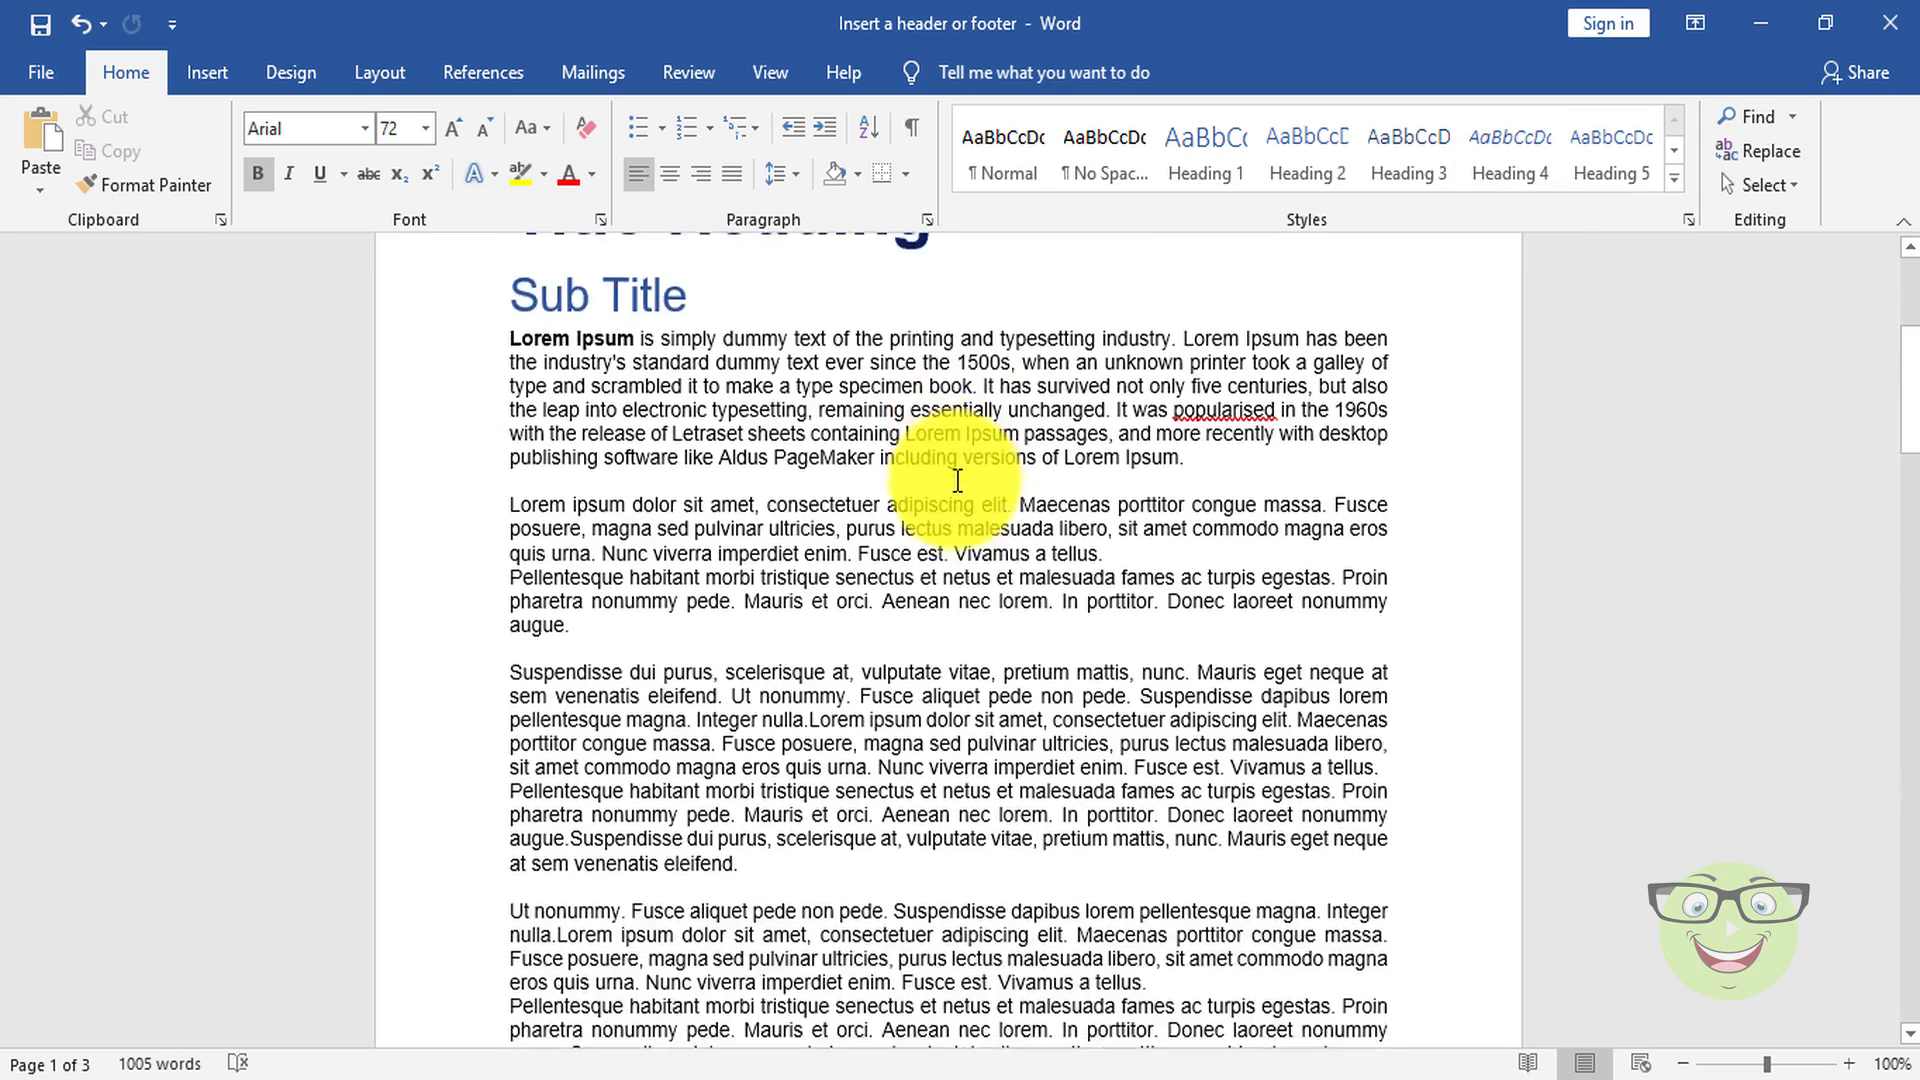
scroll(957, 481, down, 7)
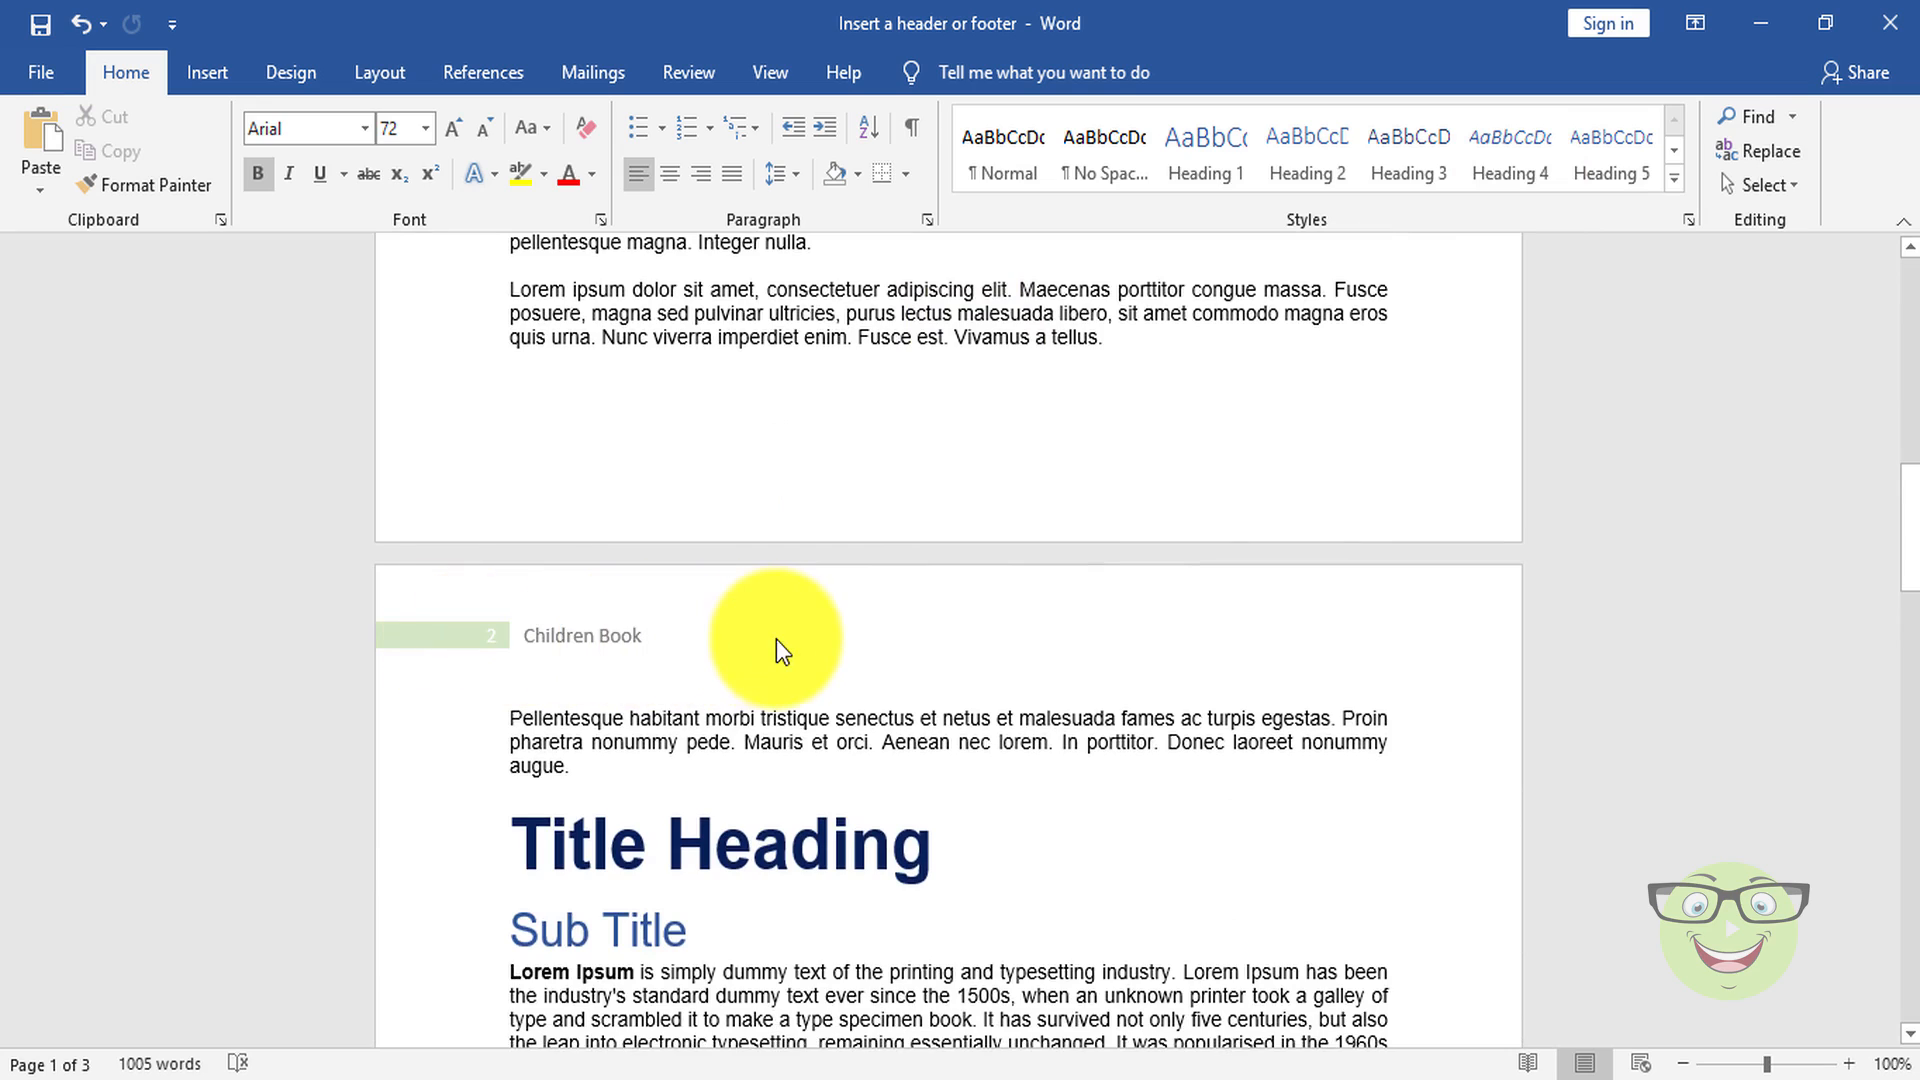
scroll(785, 640, down, 7)
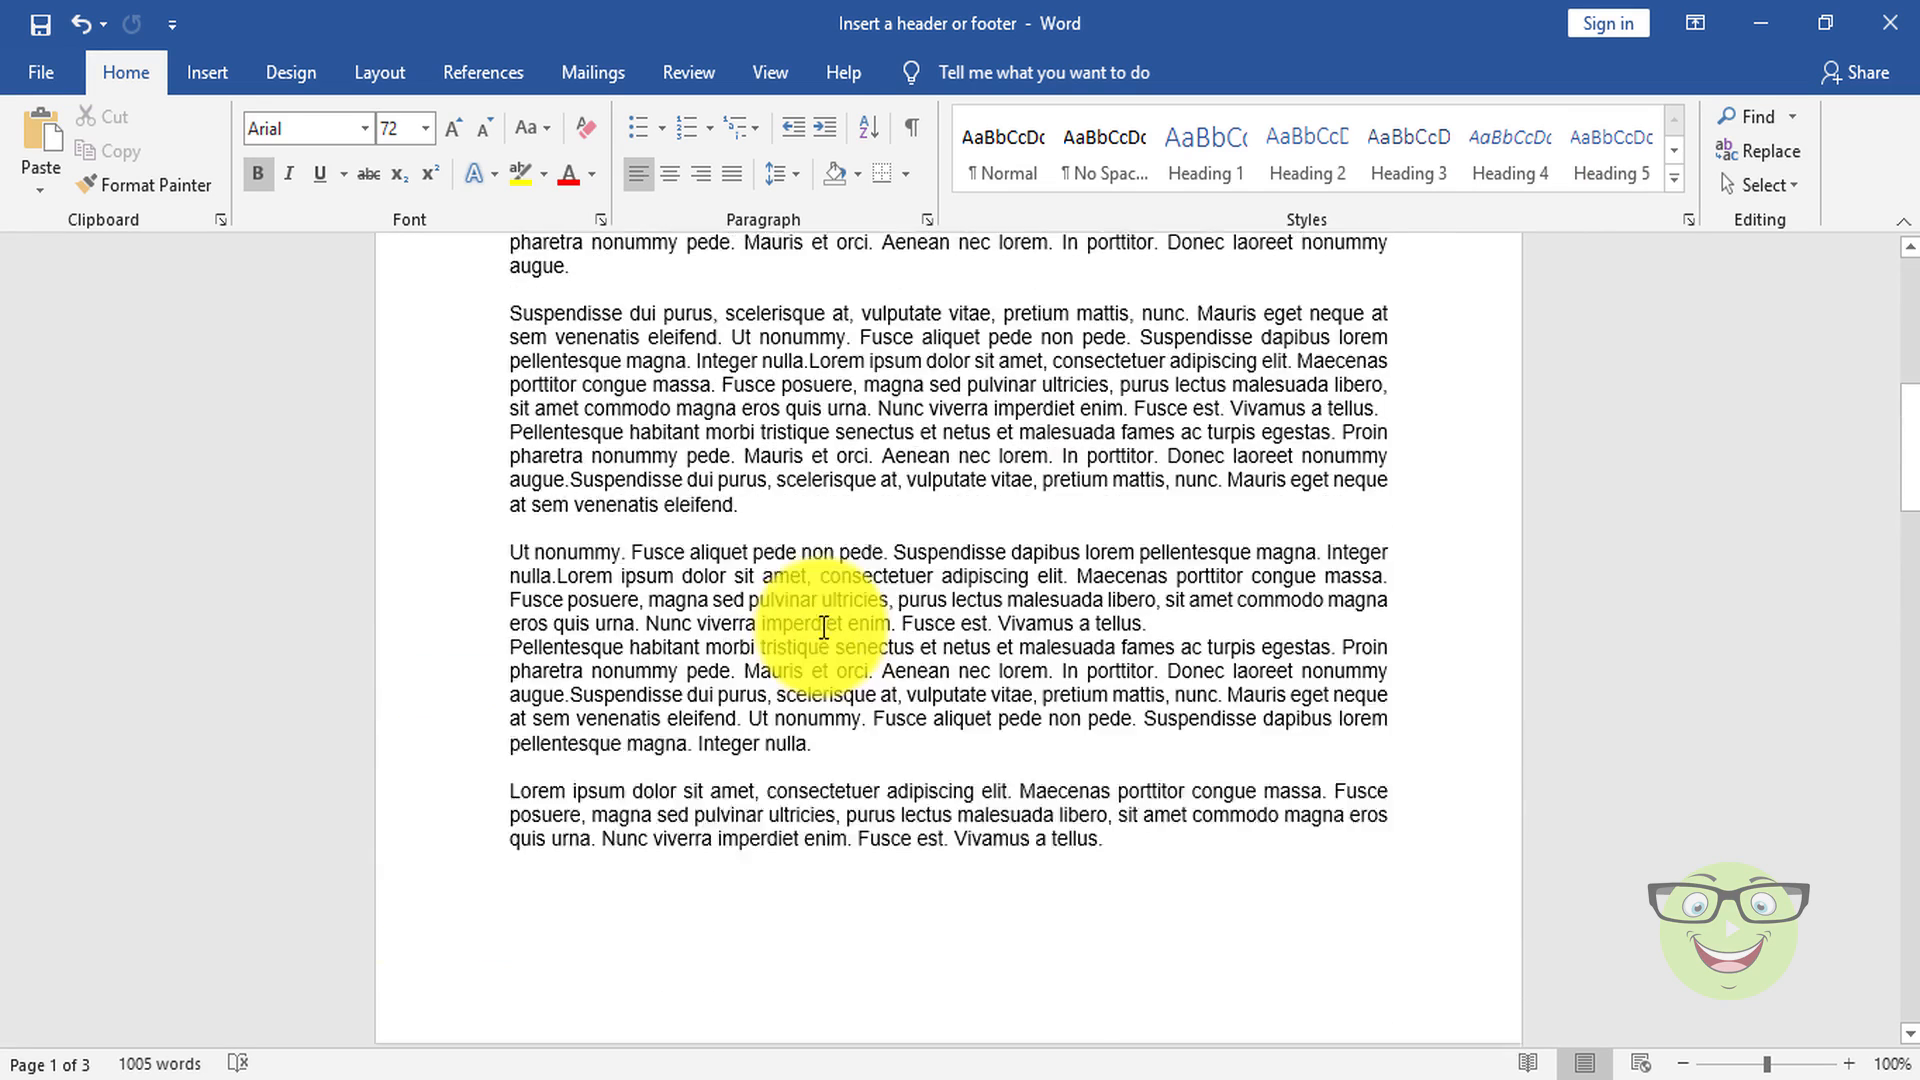
scroll(825, 628, up, 5)
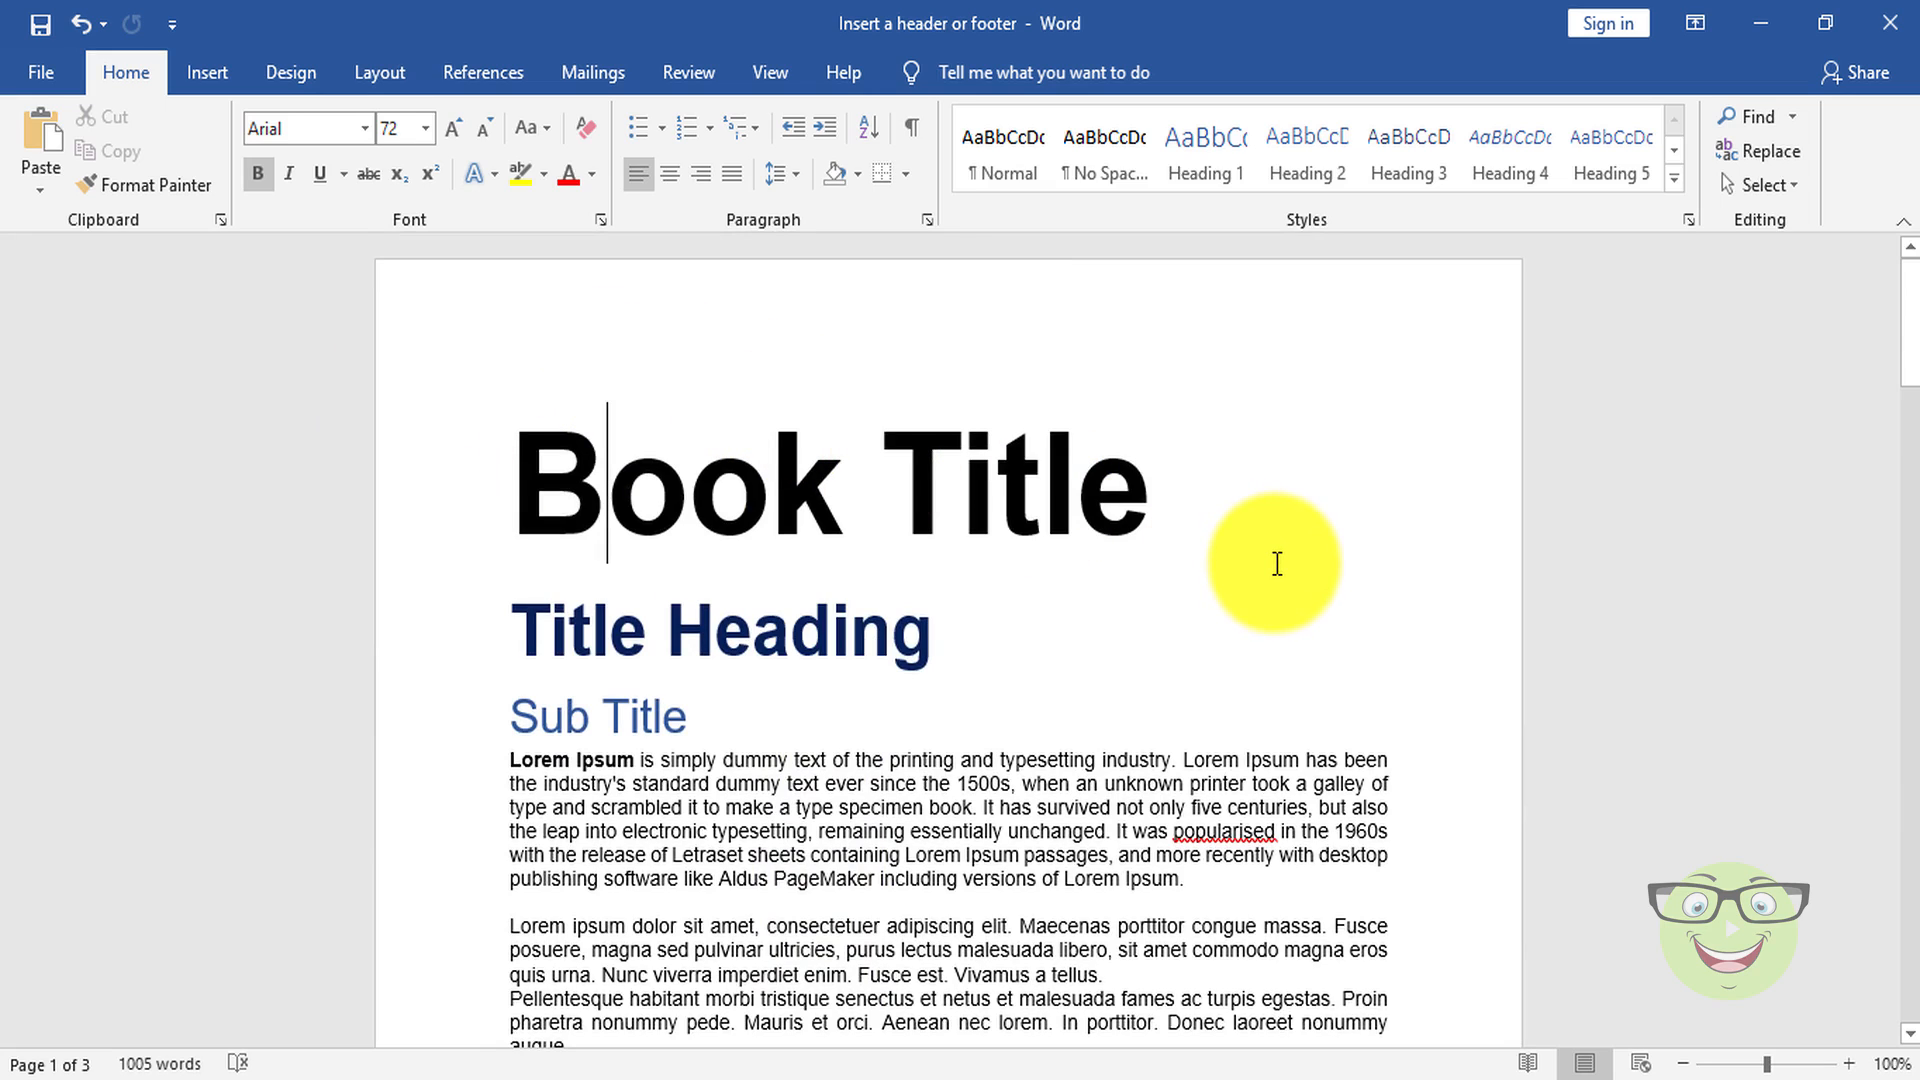
Step: Place the cursor in the second page's body text and remove the "Children Book" header from the document
scroll(1278, 563, down, 15)
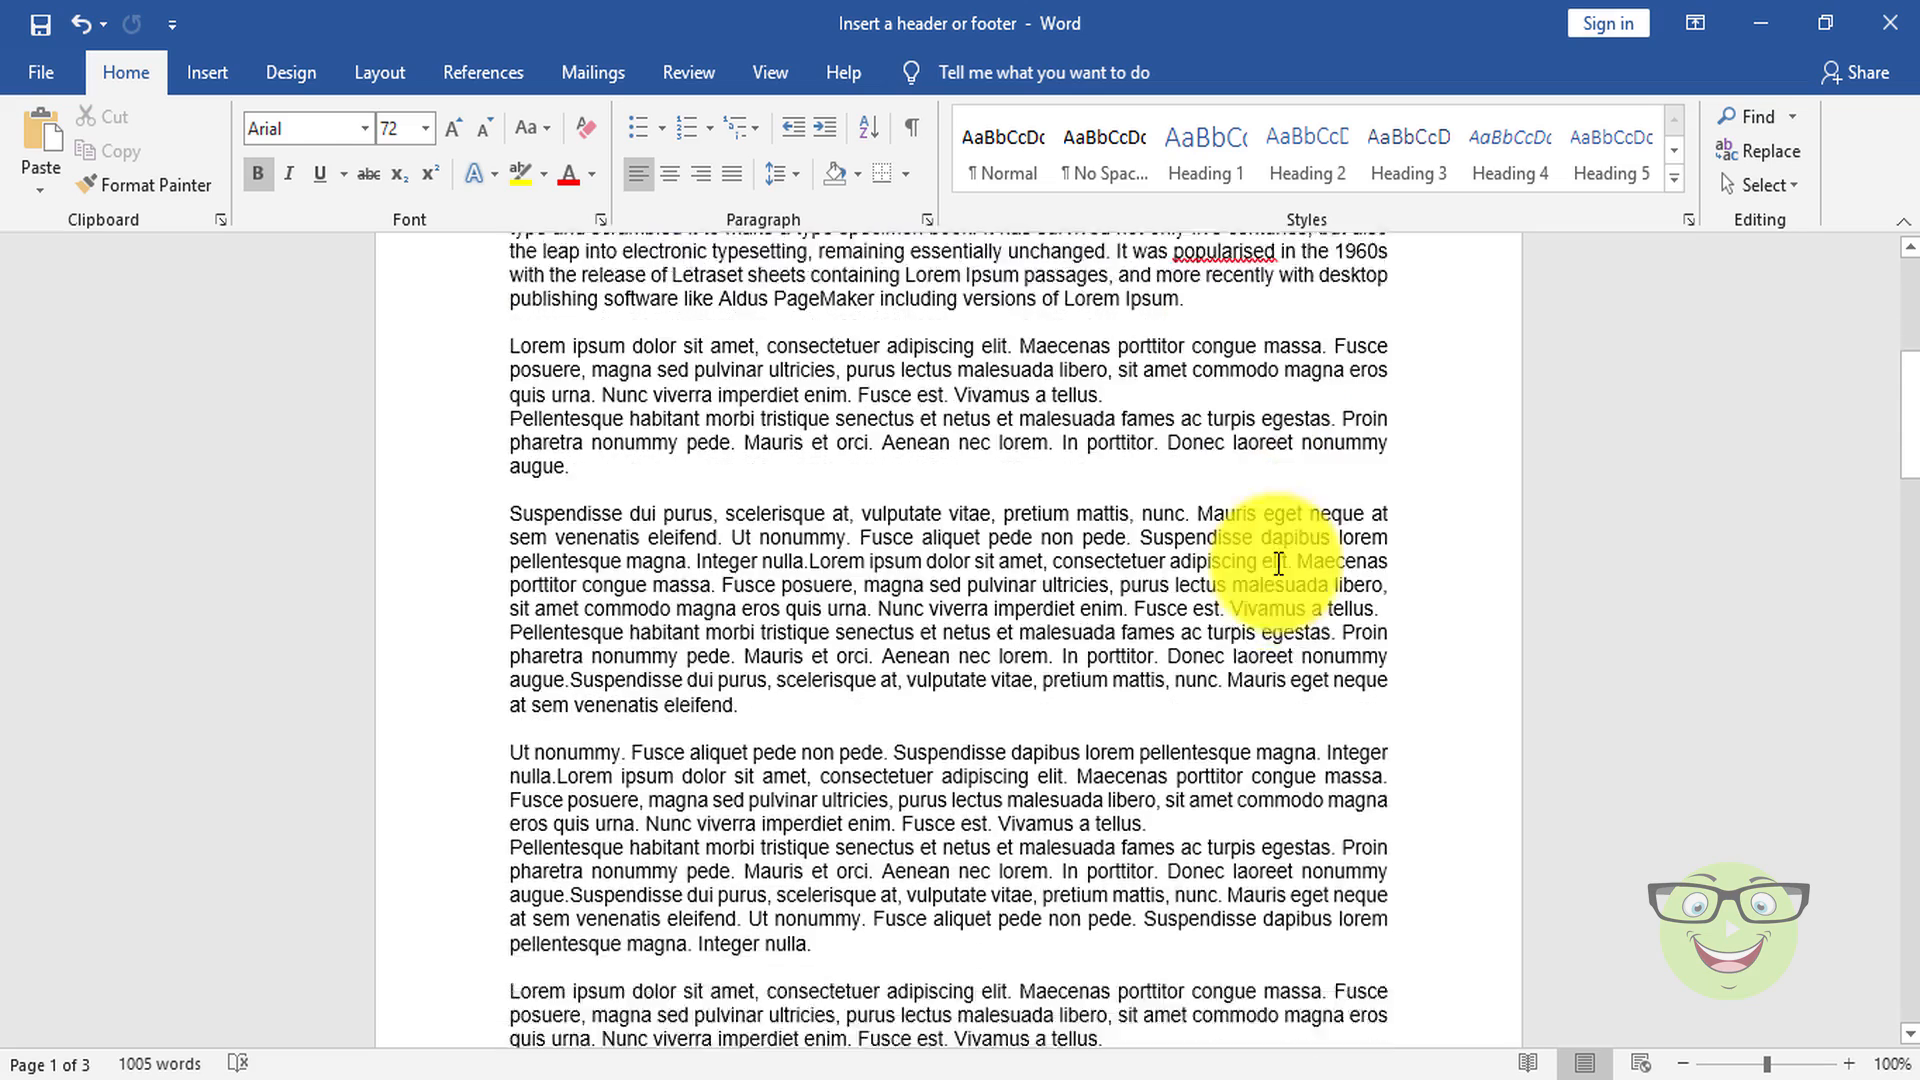
scroll(1277, 563, down, 5)
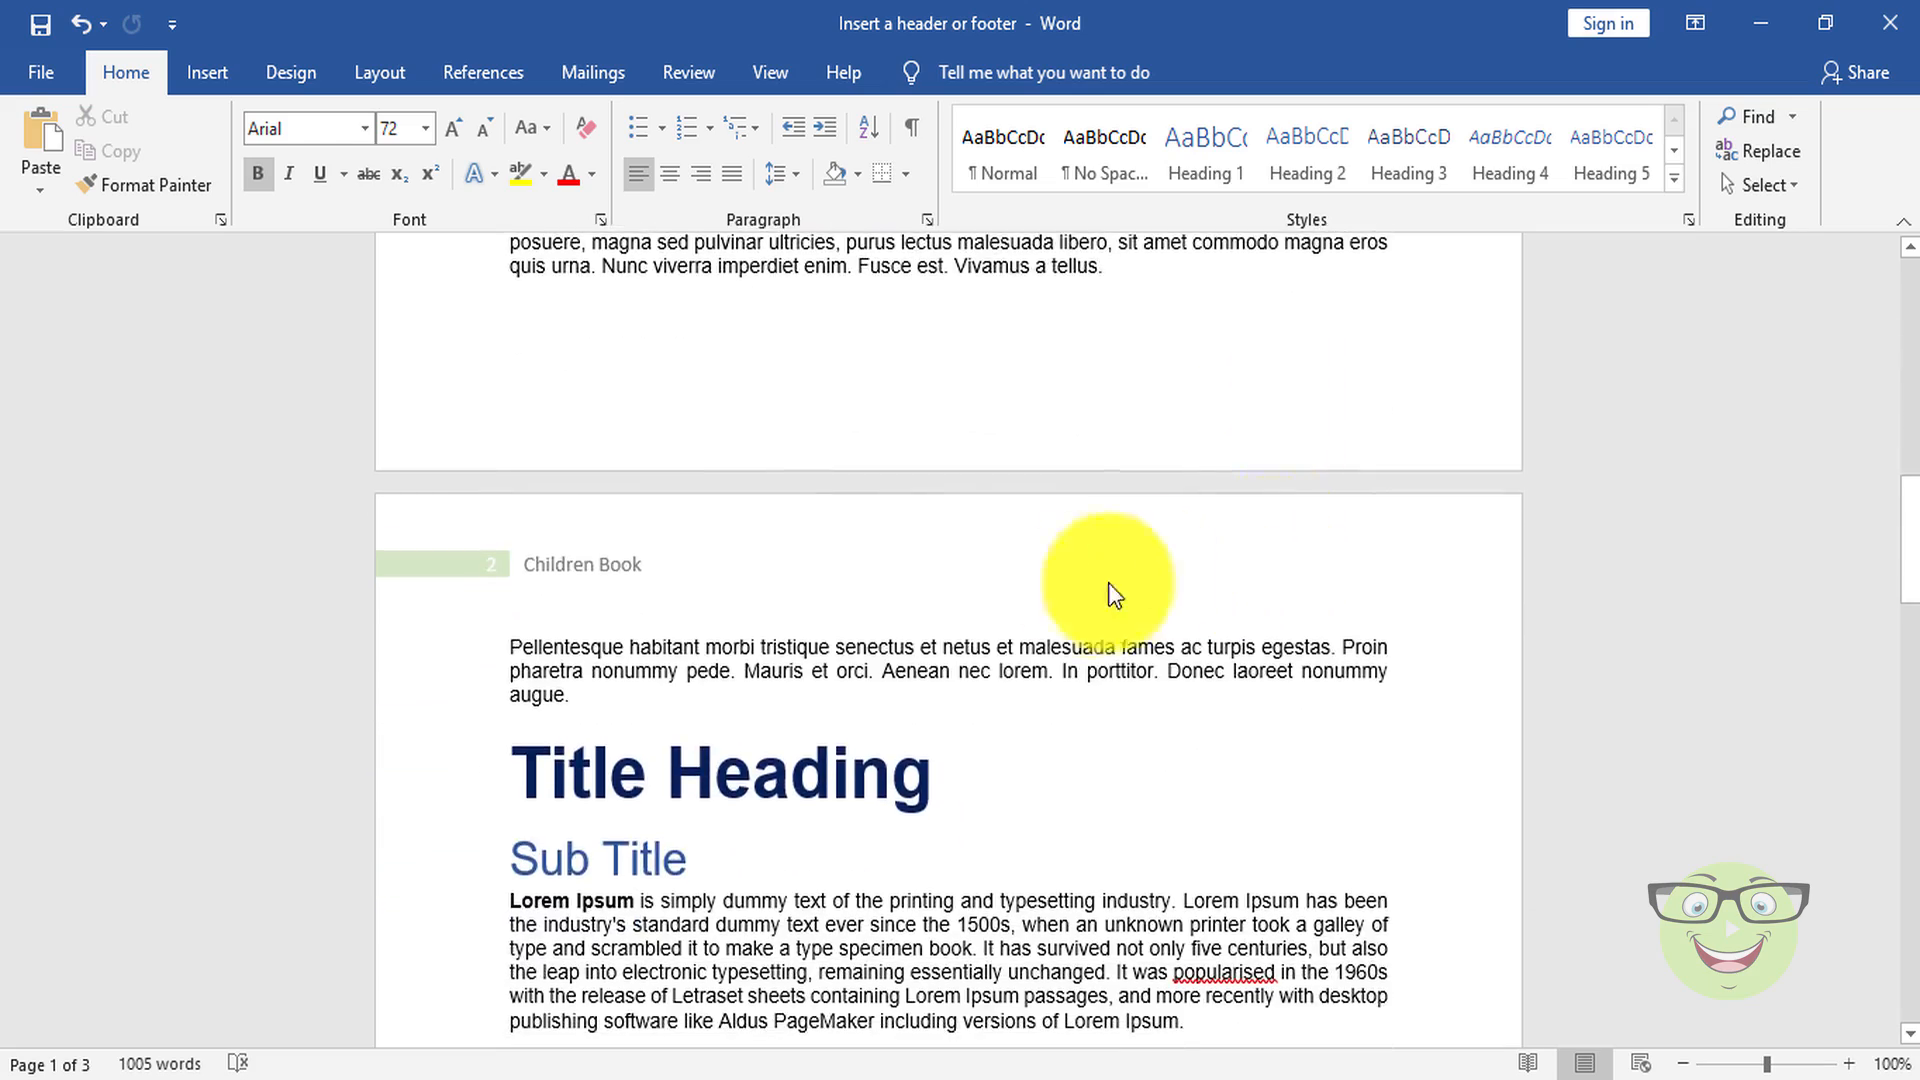
scroll(1030, 607, down, 1)
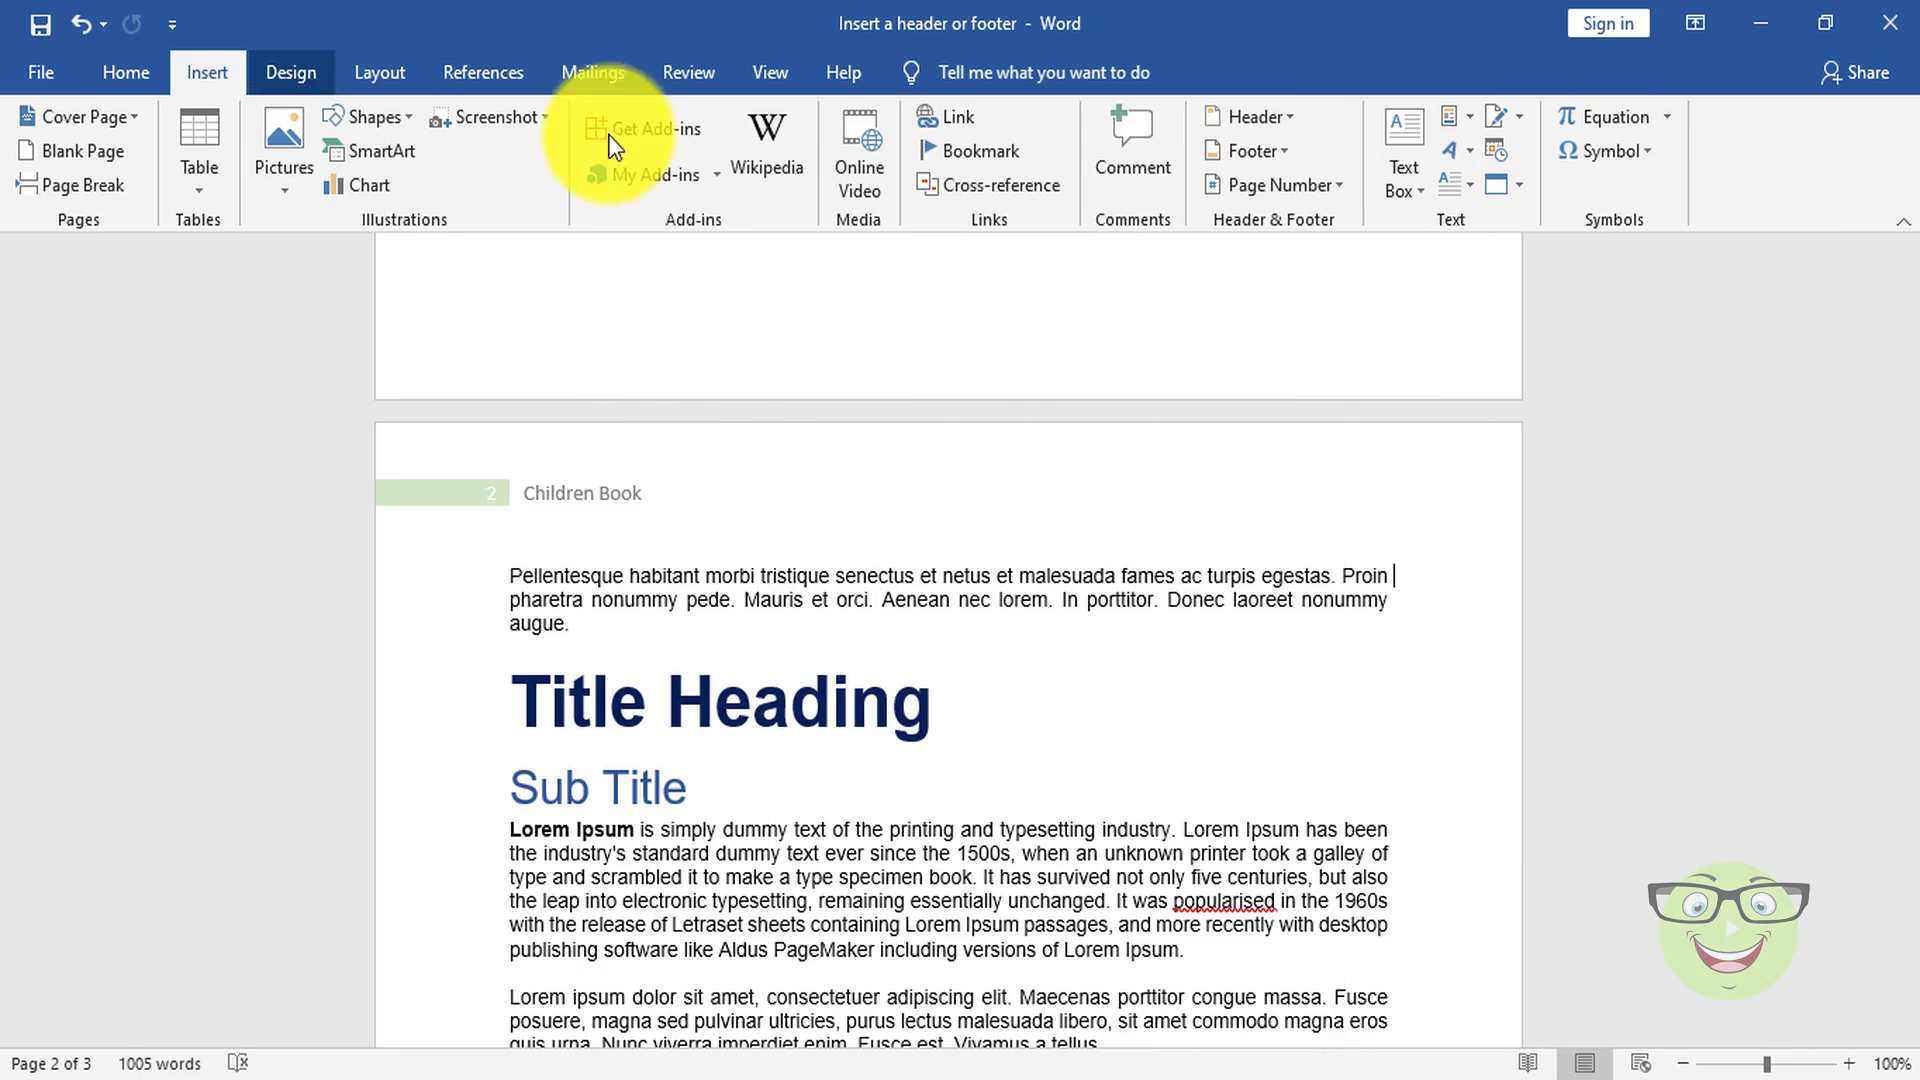
click(1291, 118)
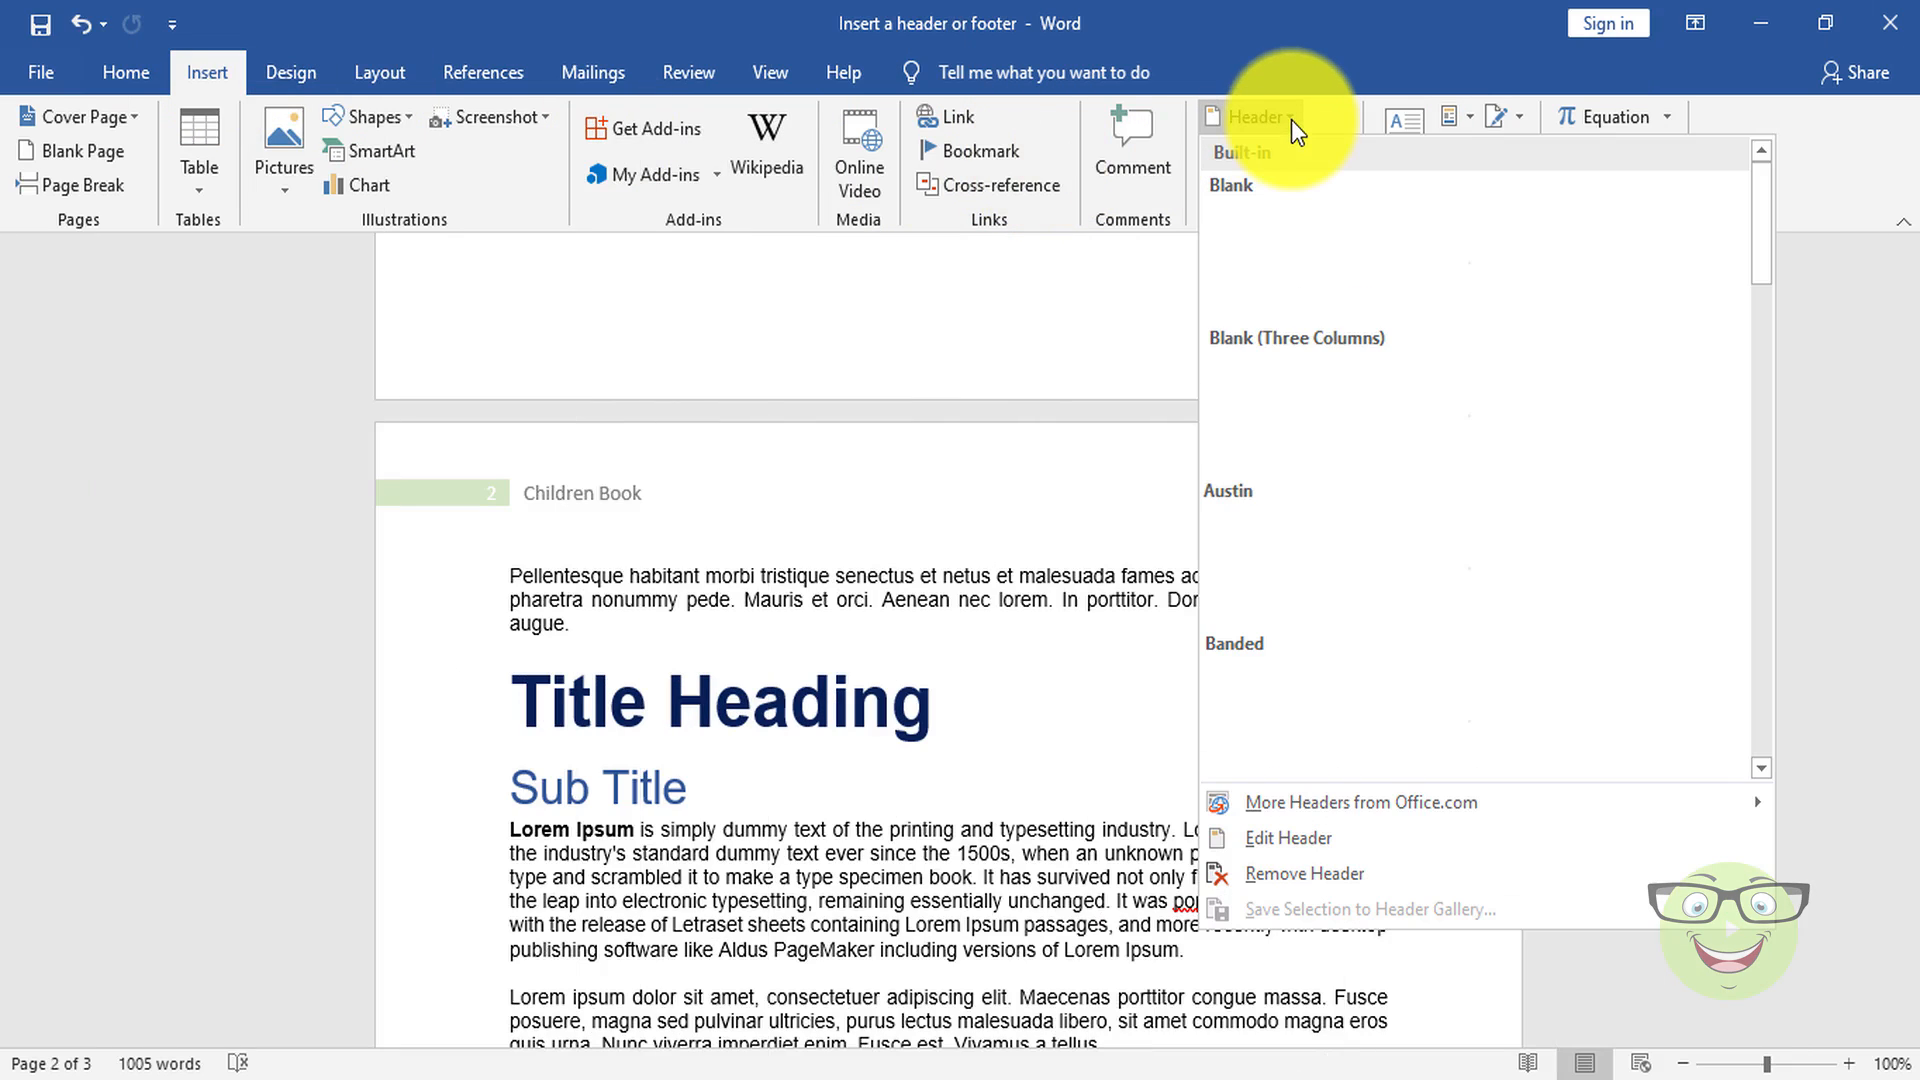
click(1352, 885)
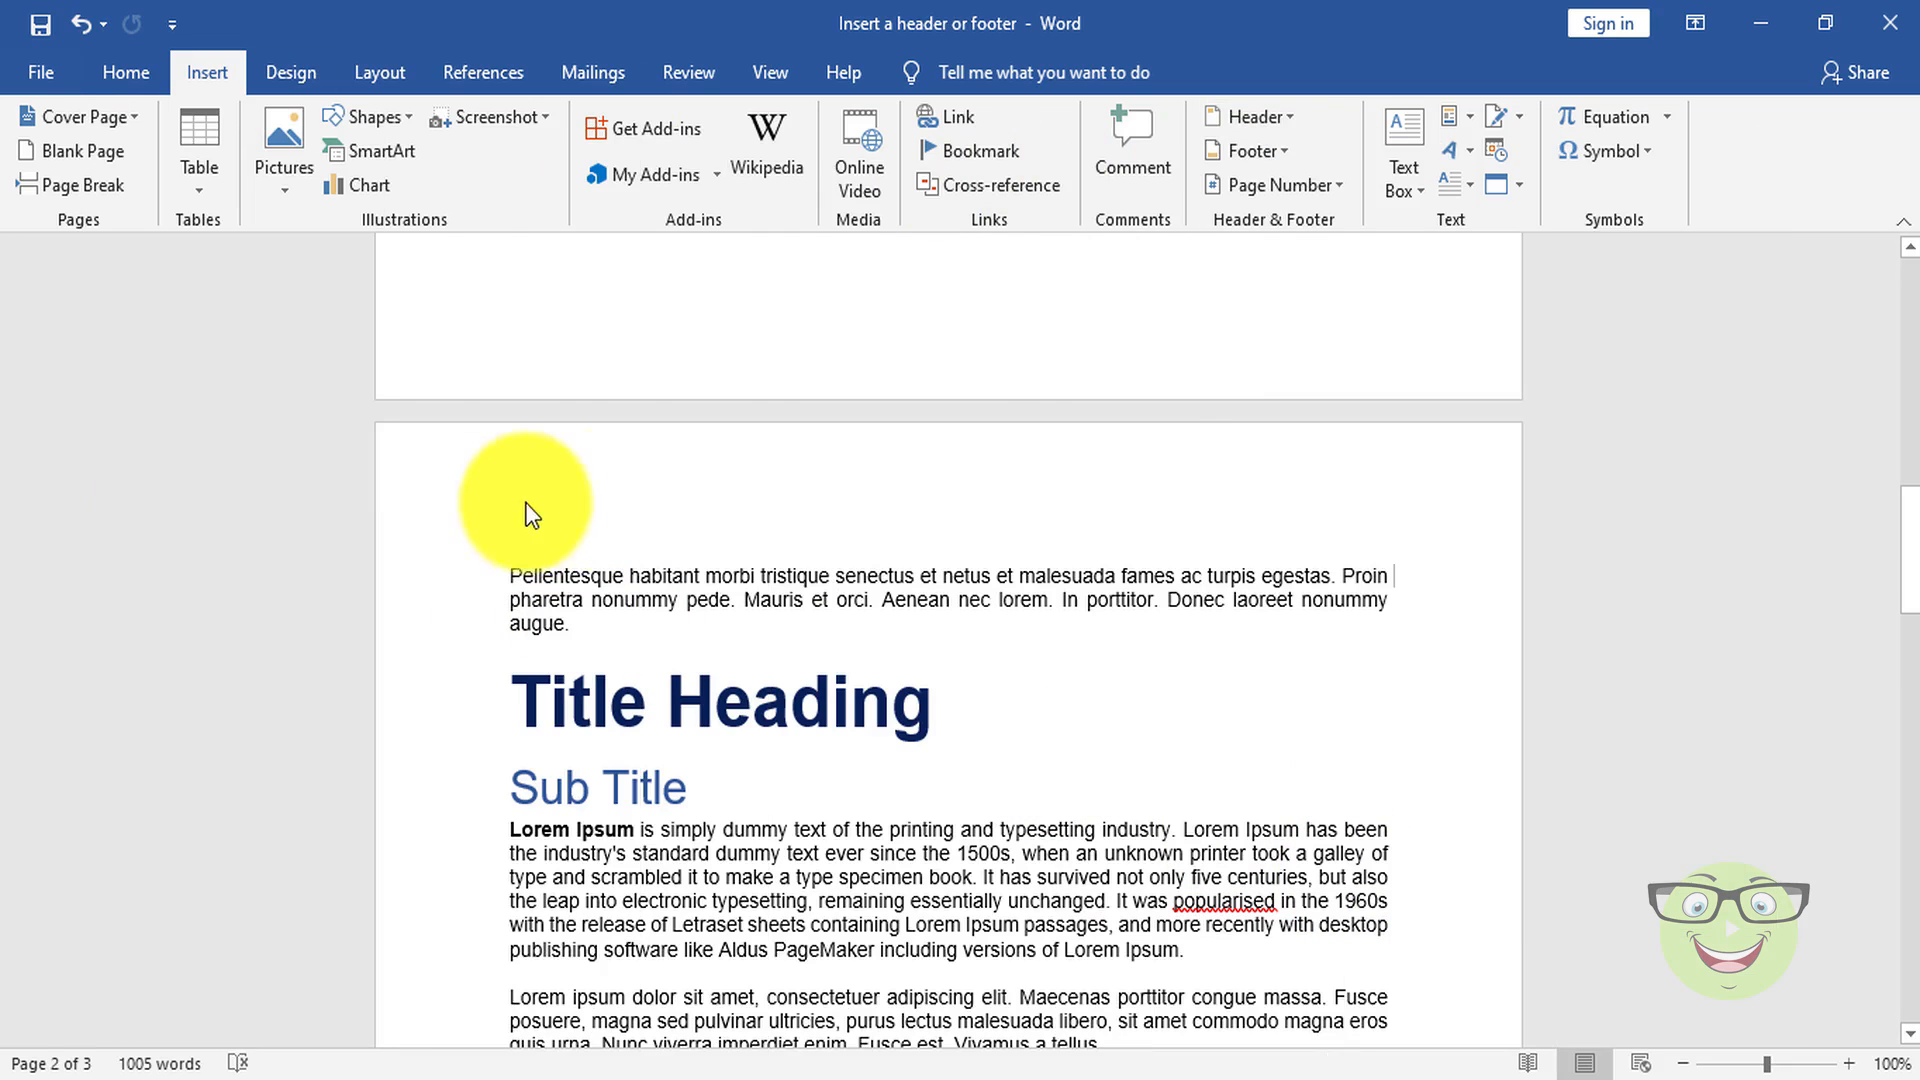
Step: Remove the date footer from the second page onward and check the pages back up to the book title
scroll(1431, 578, down, 8)
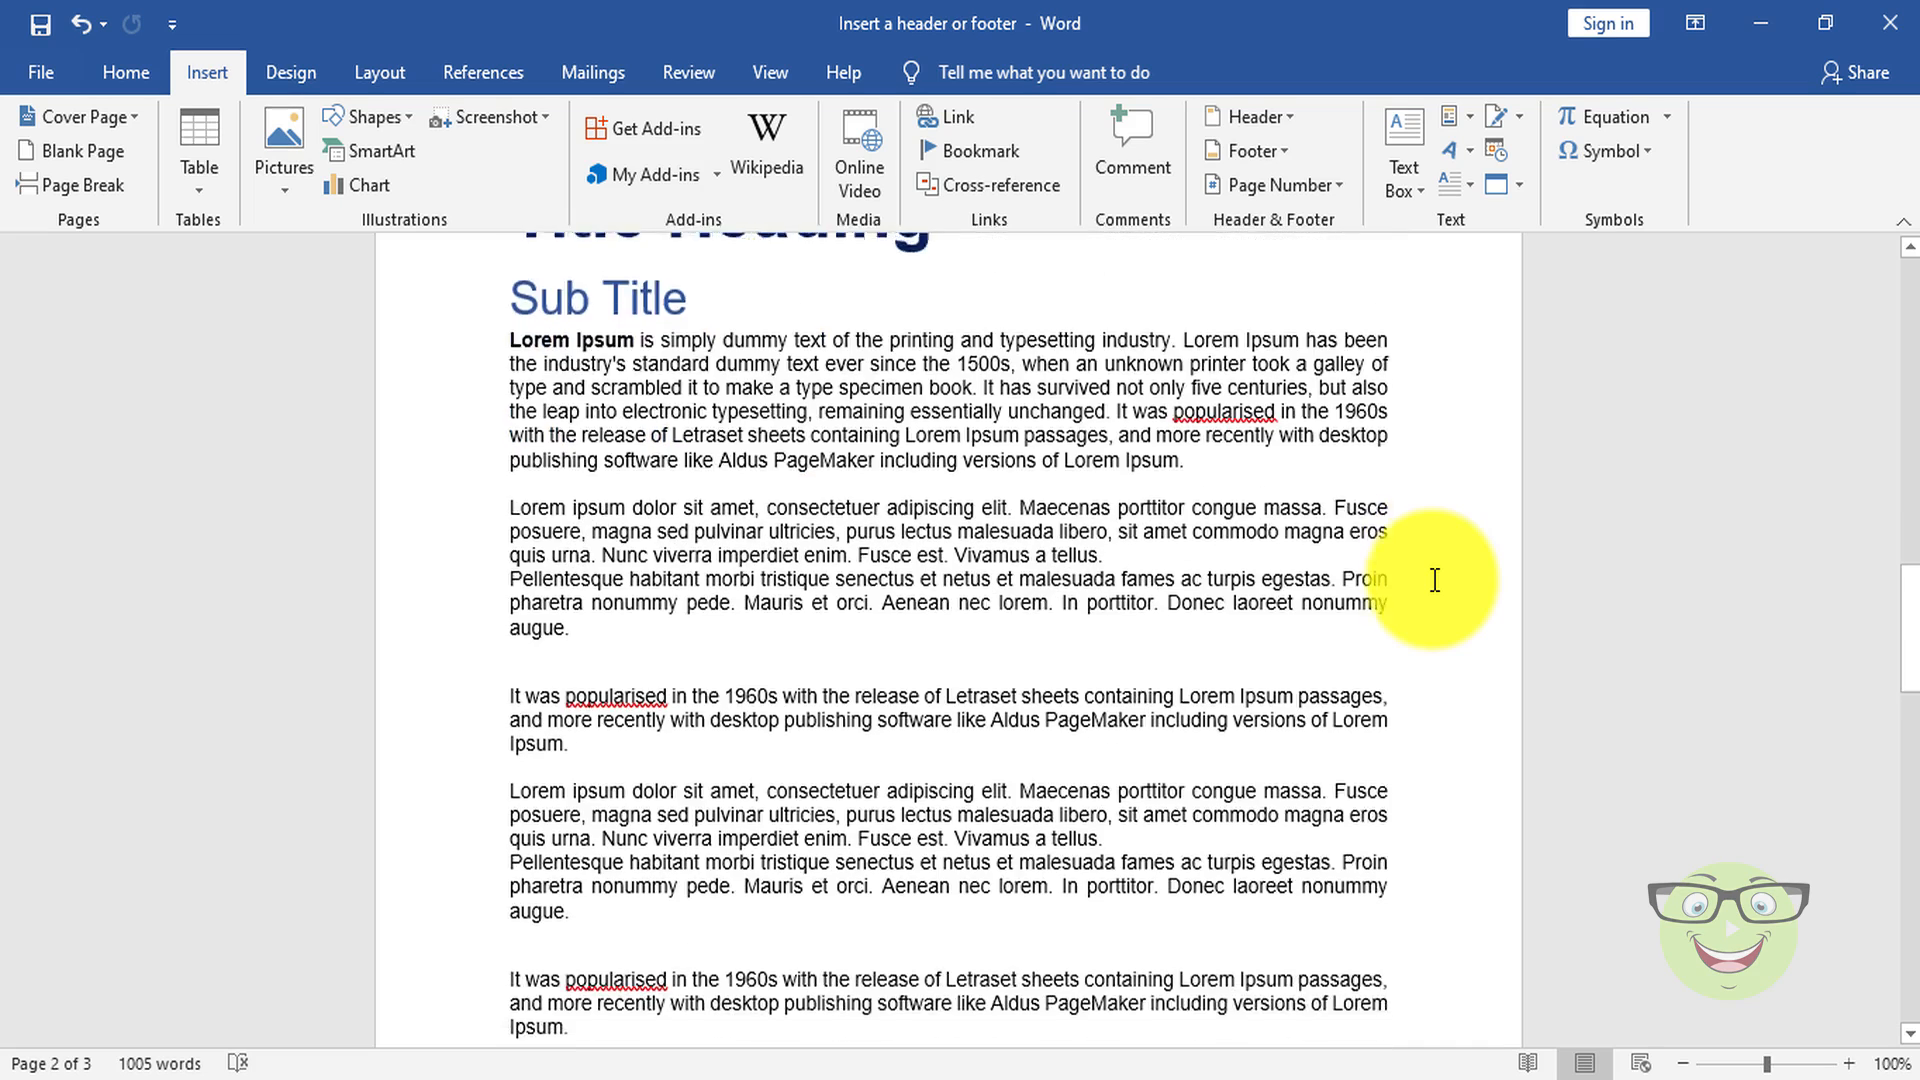
scroll(1430, 579, down, 4)
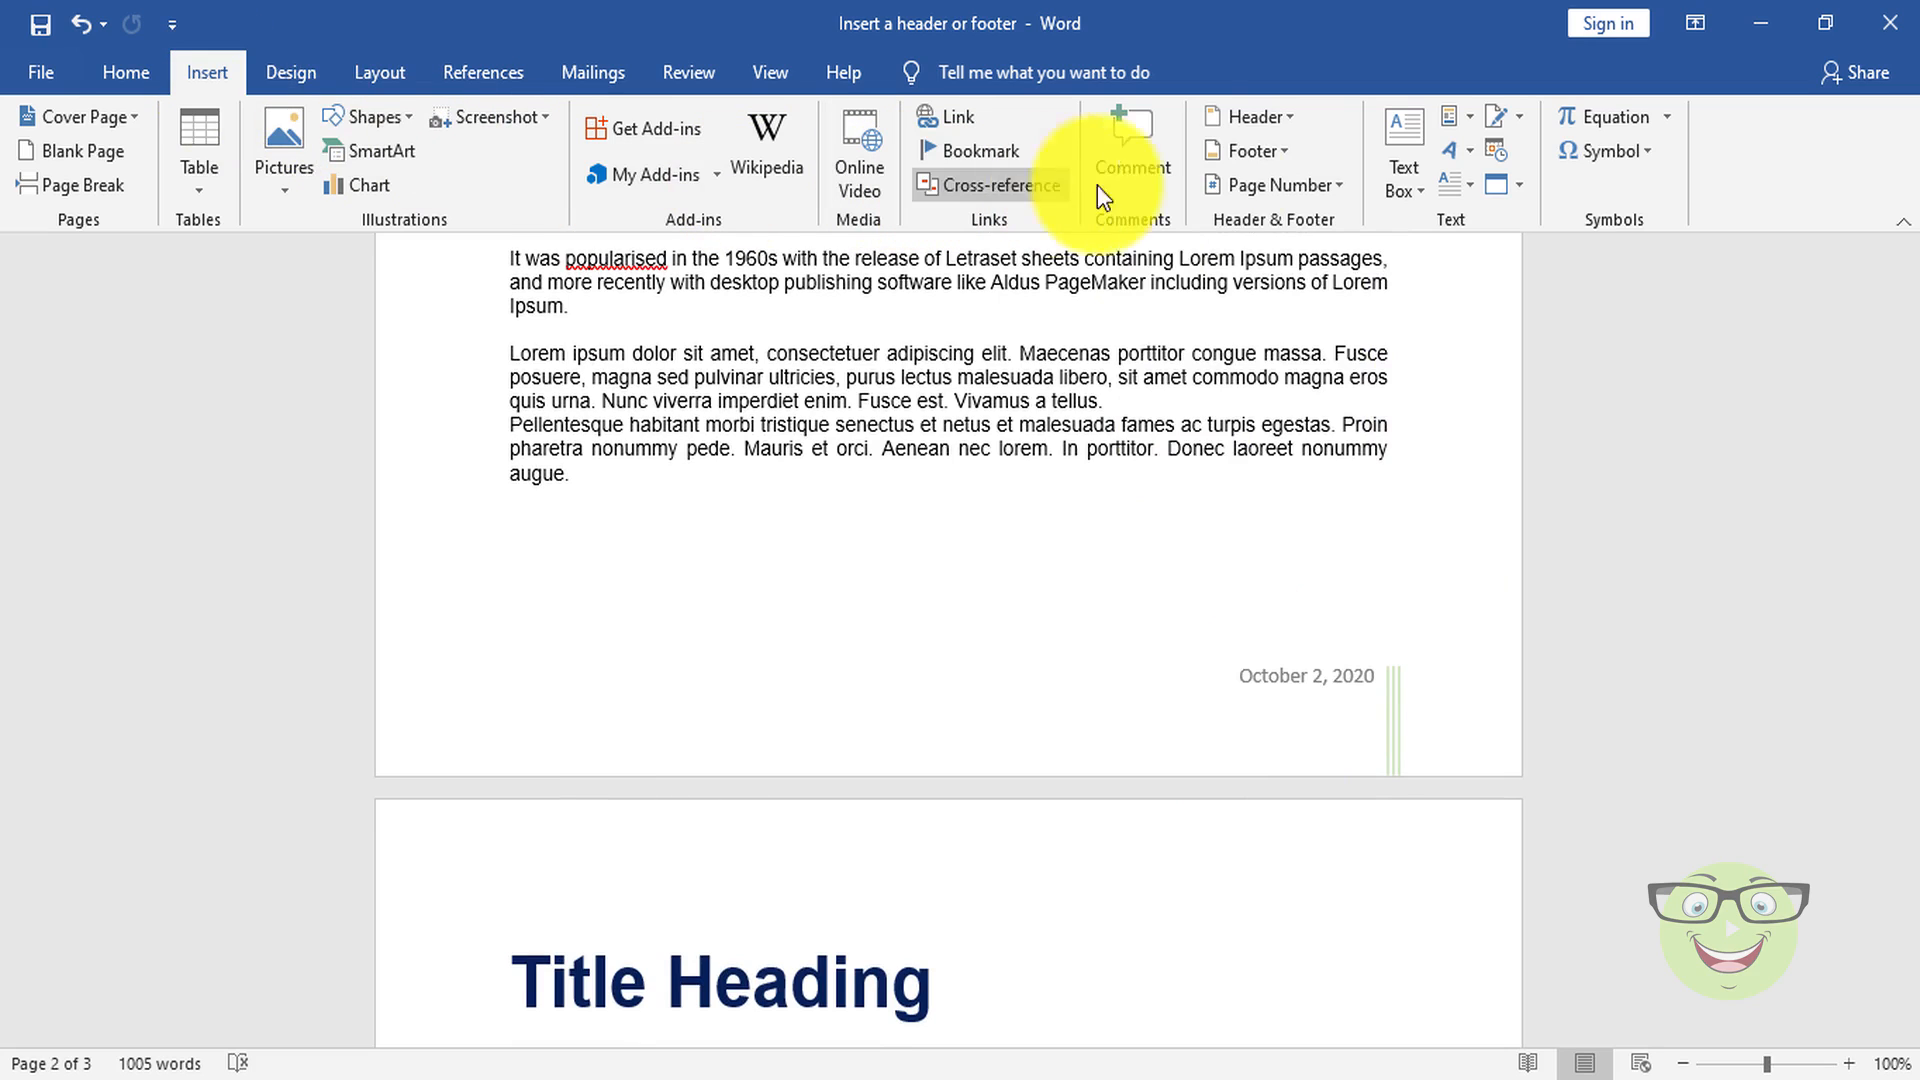
click(1287, 160)
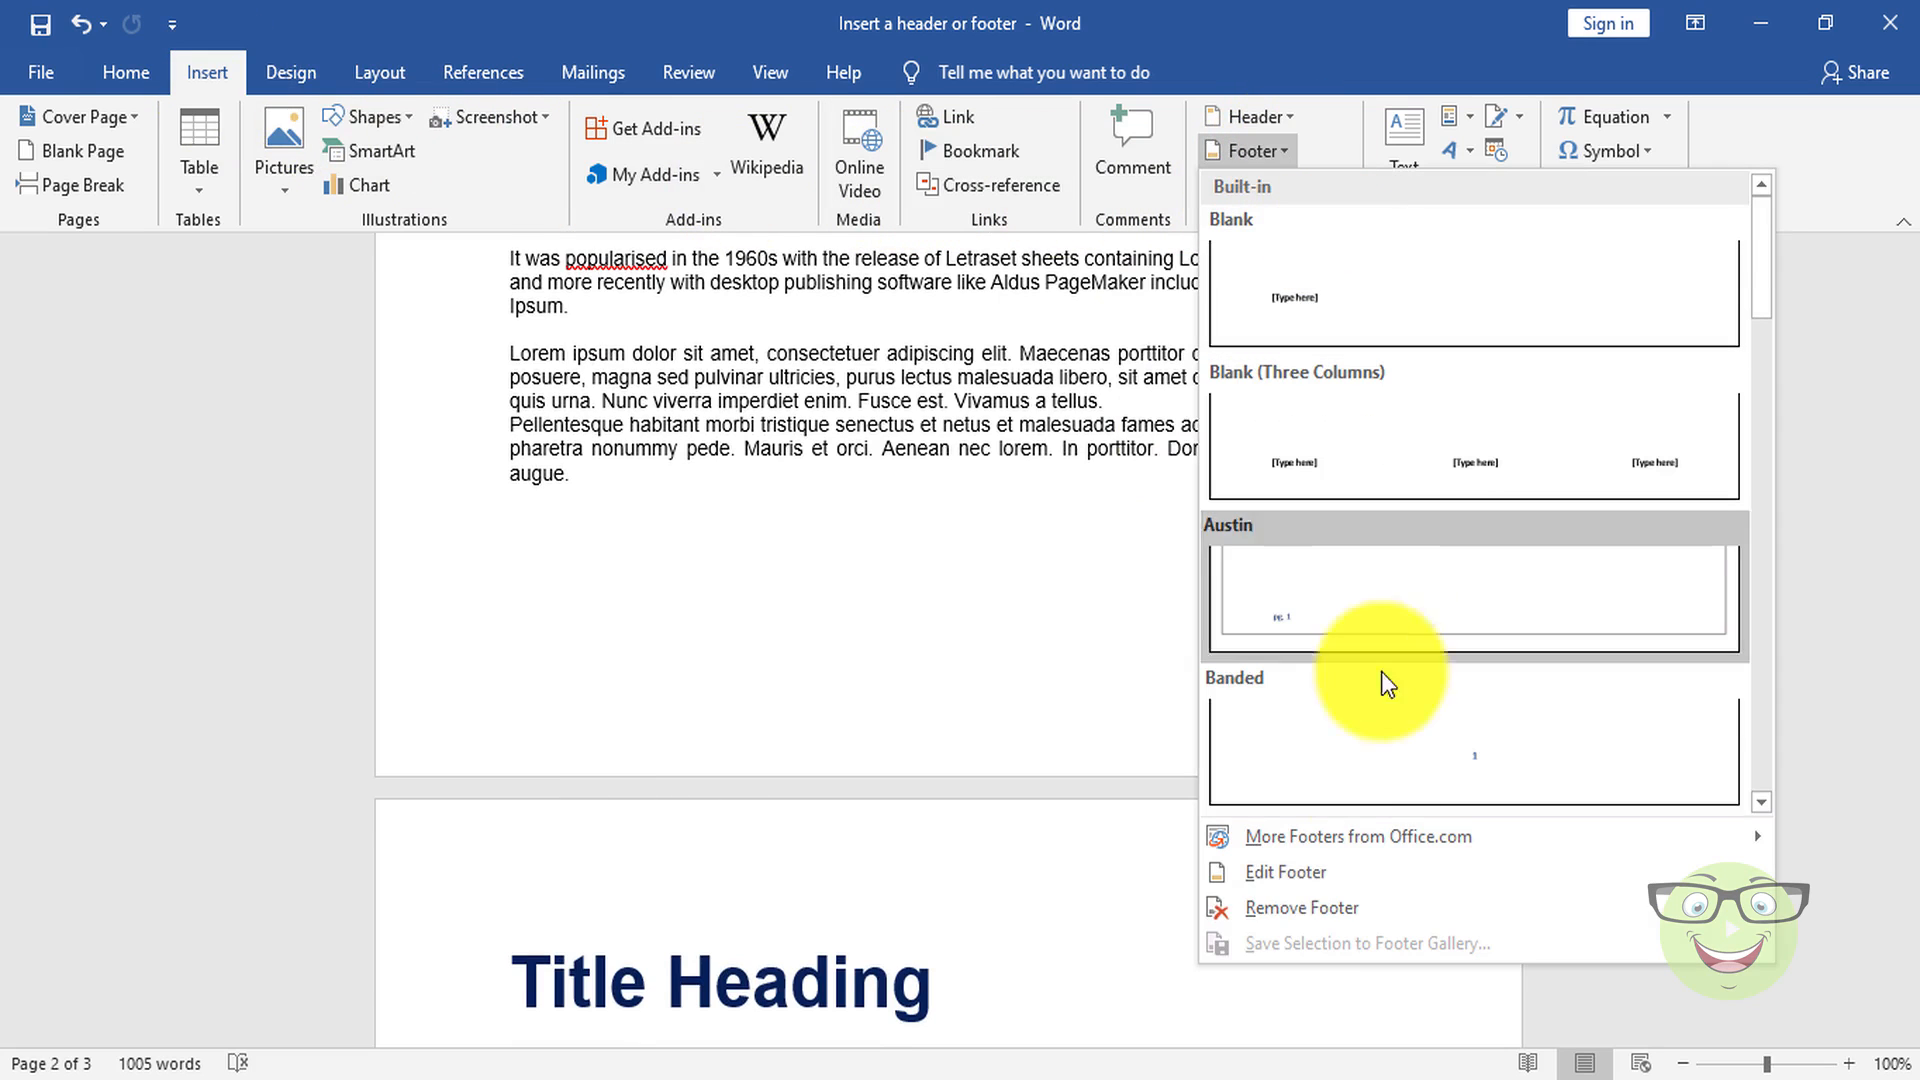
click(1415, 912)
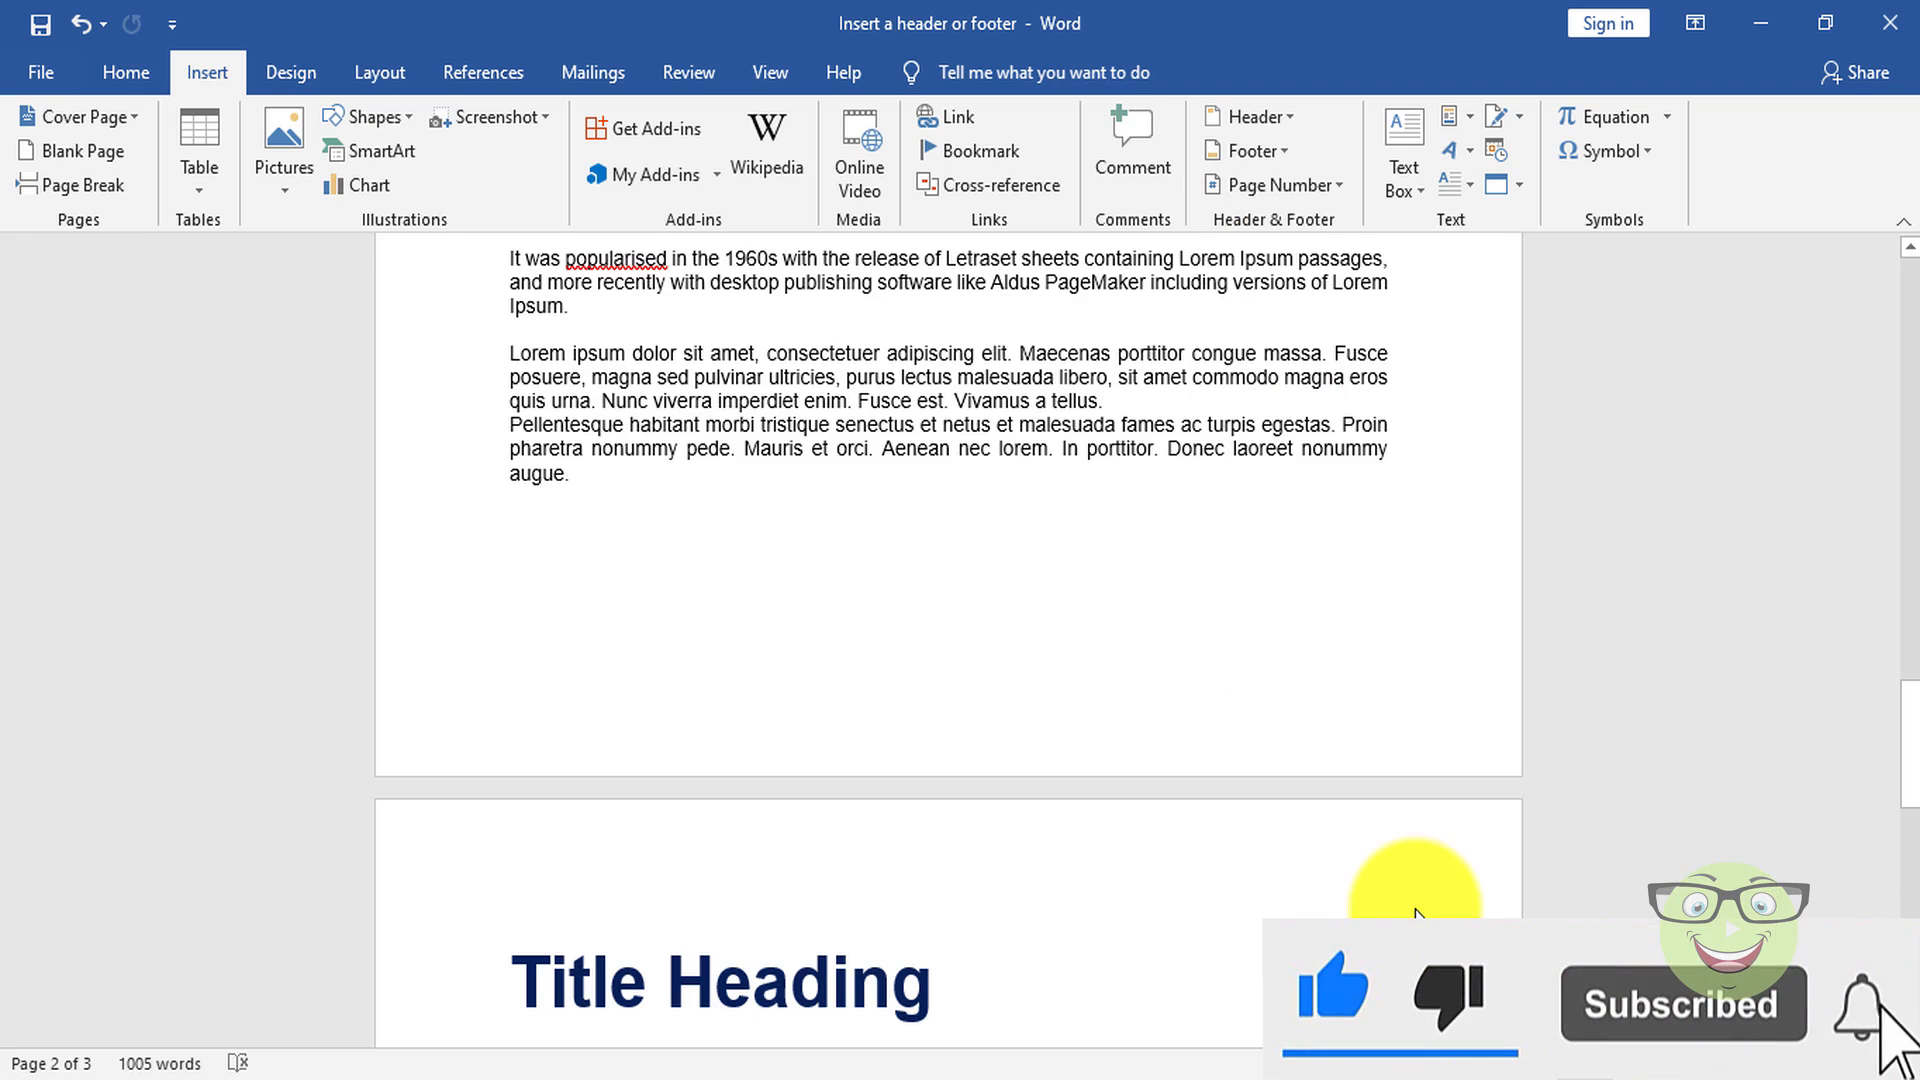
scroll(1411, 908, up, 10)
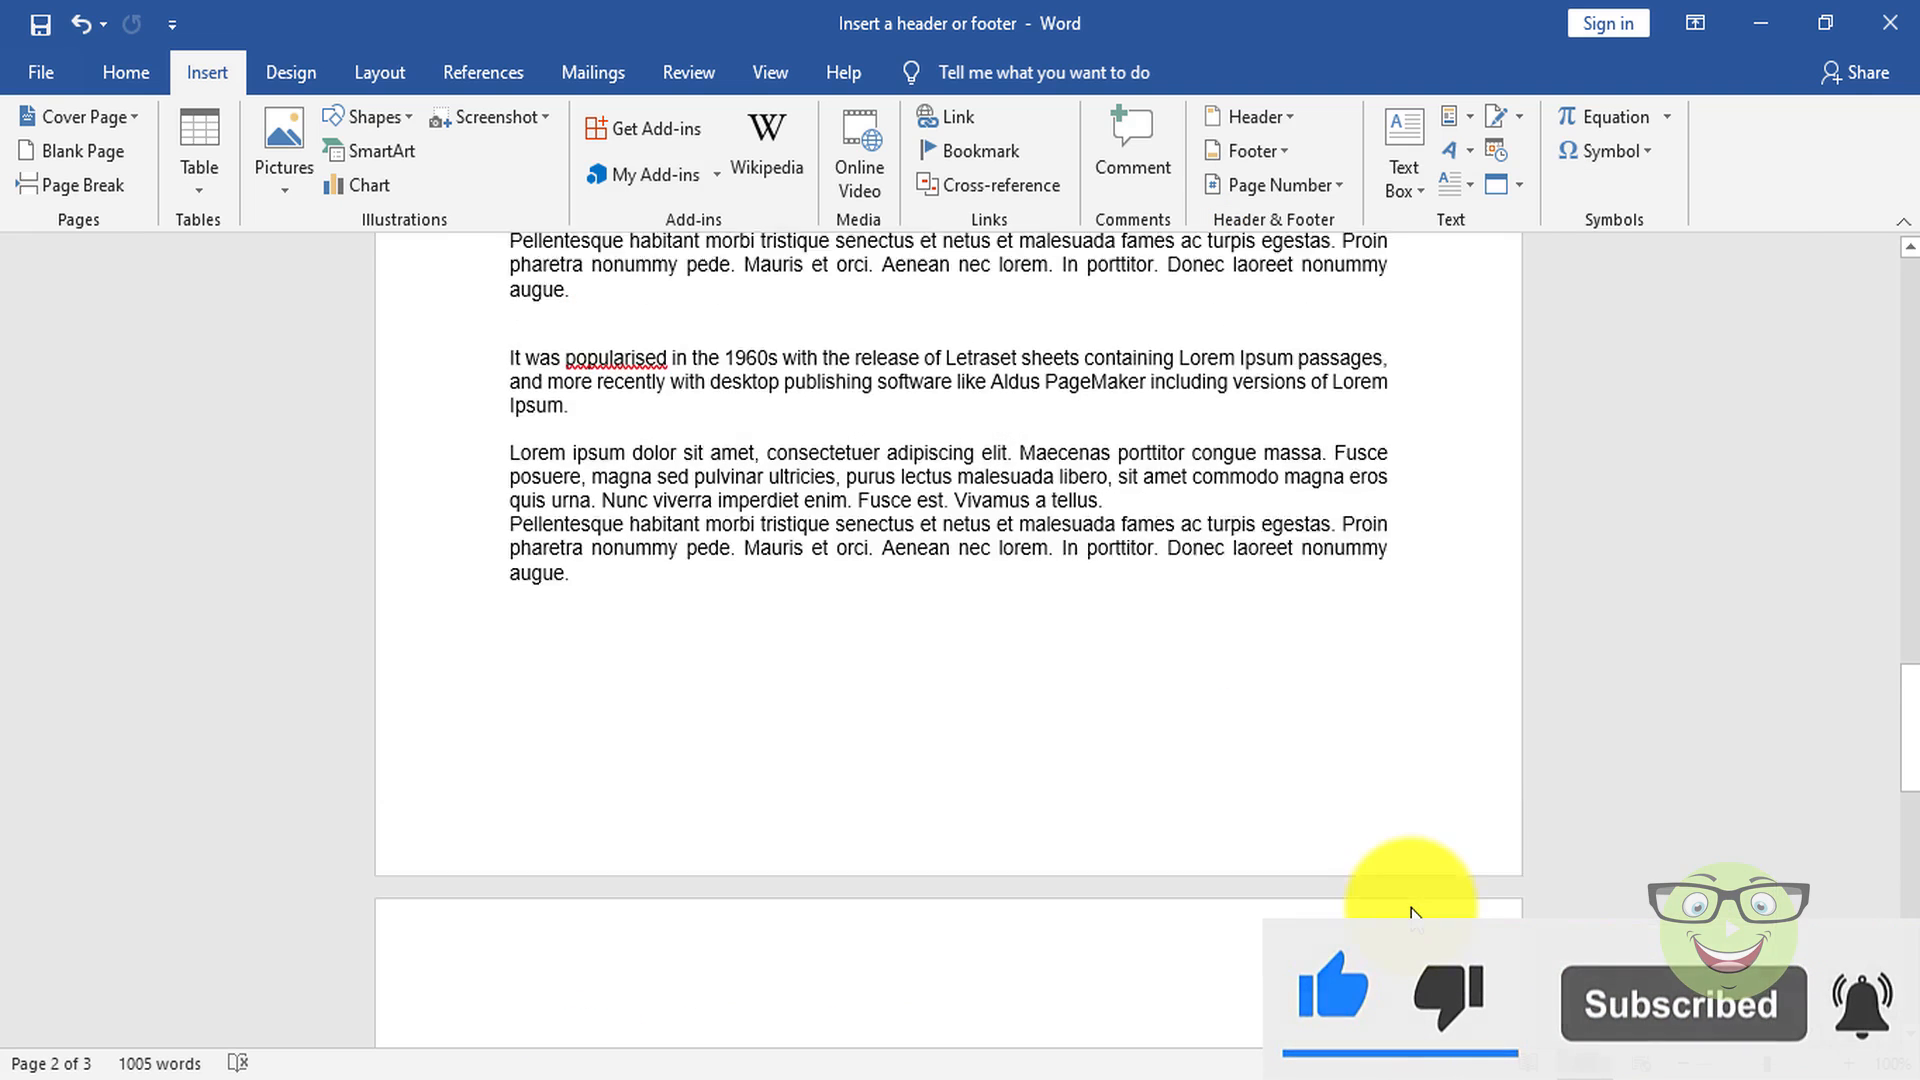
scroll(1411, 907, up, 15)
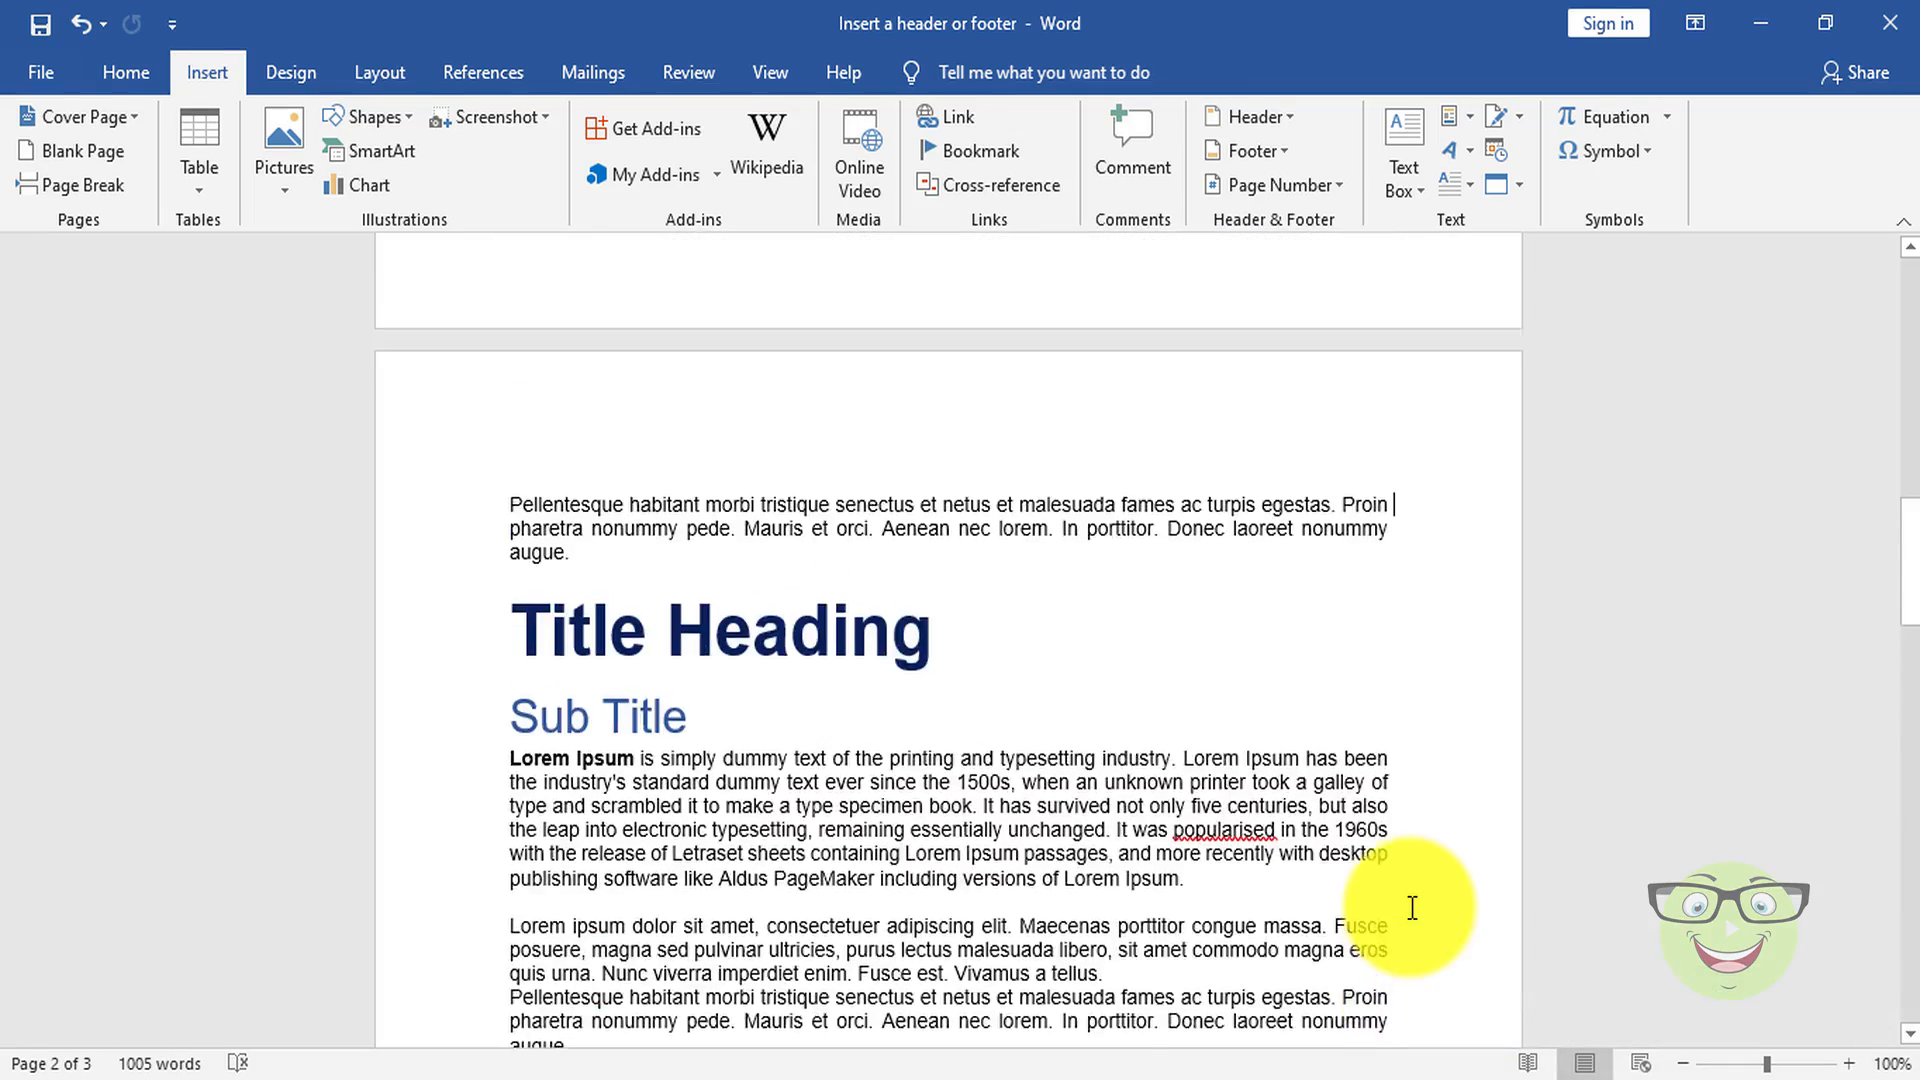
scroll(1410, 908, up, 3)
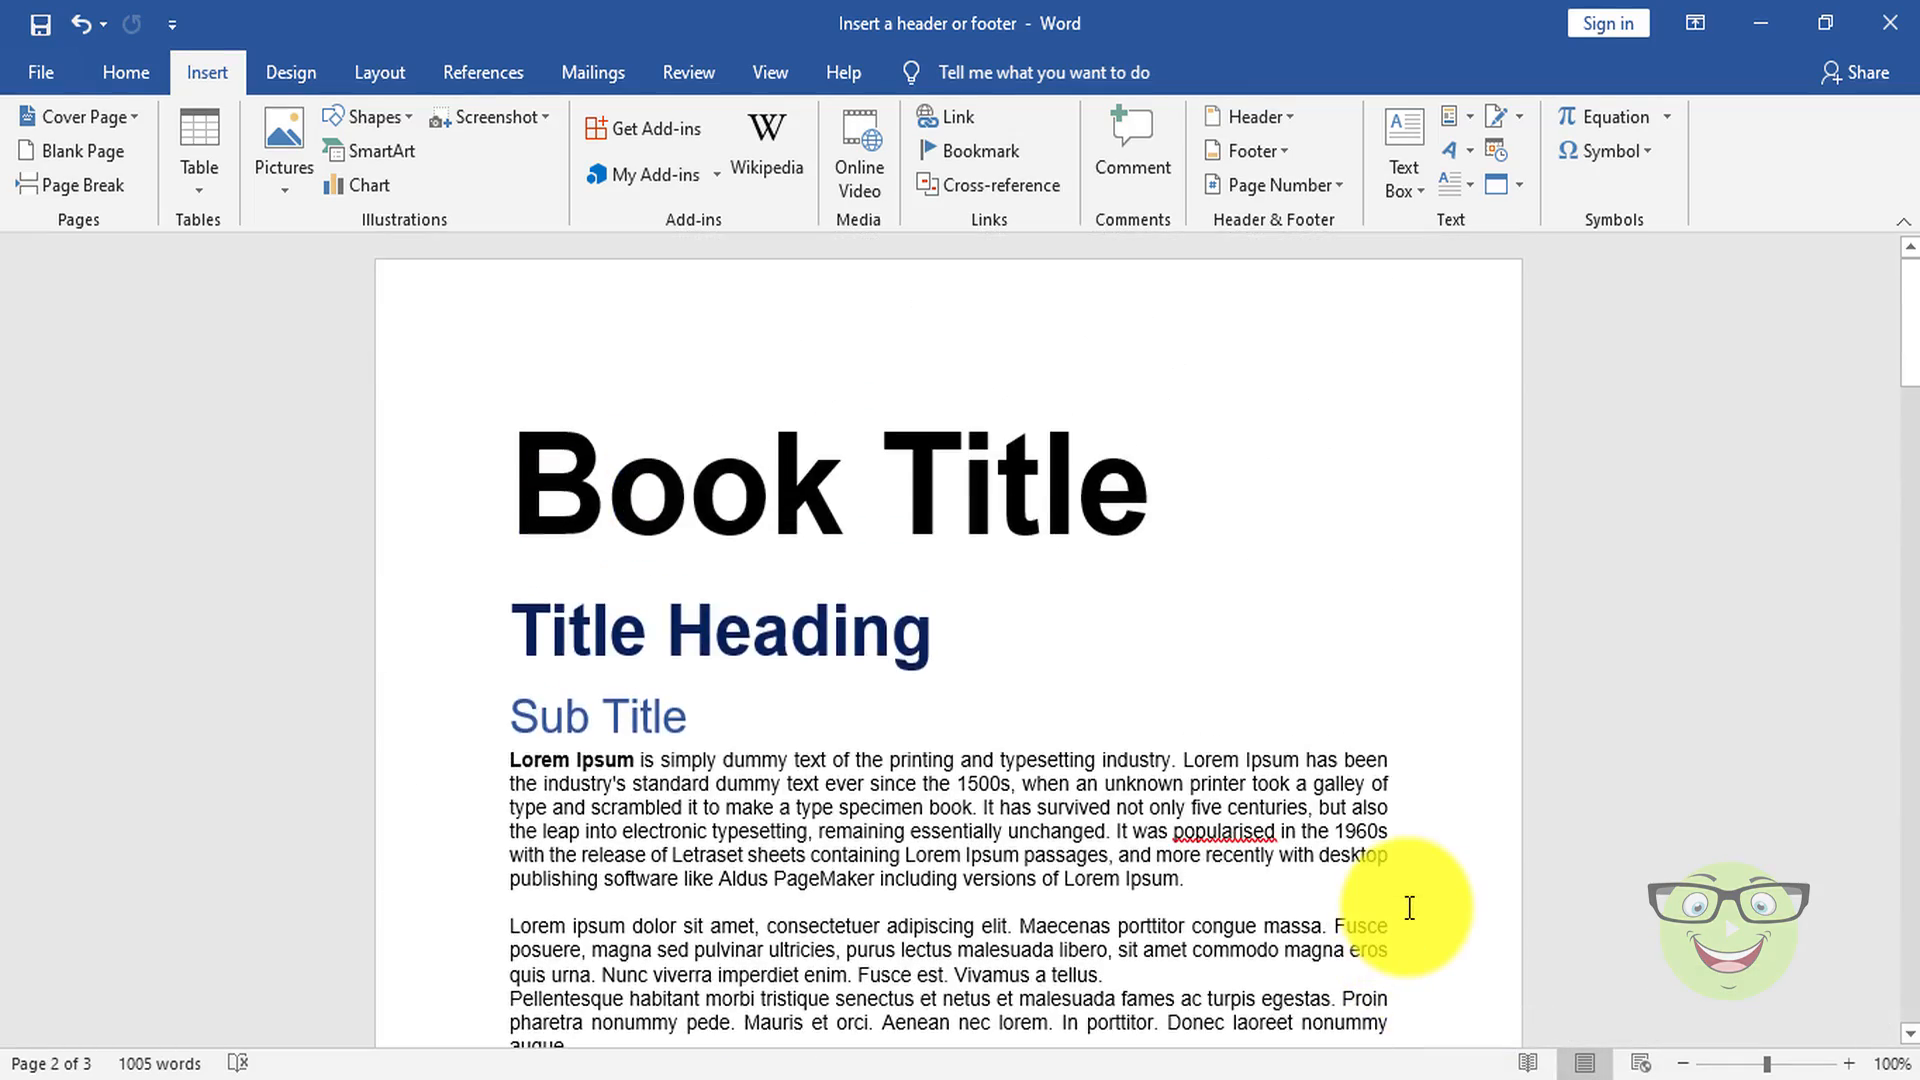